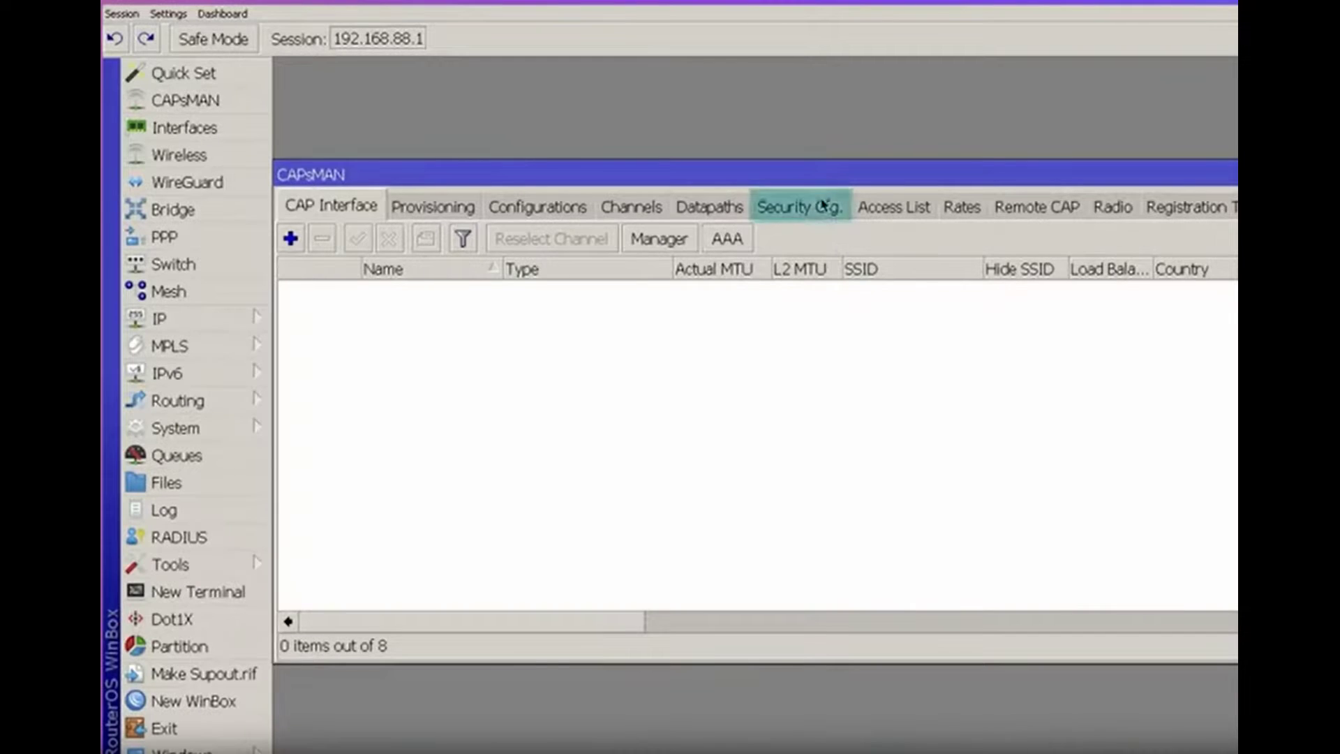
Show the CAPsMAN Security Cfg. list, which holds 0 items
click(824, 207)
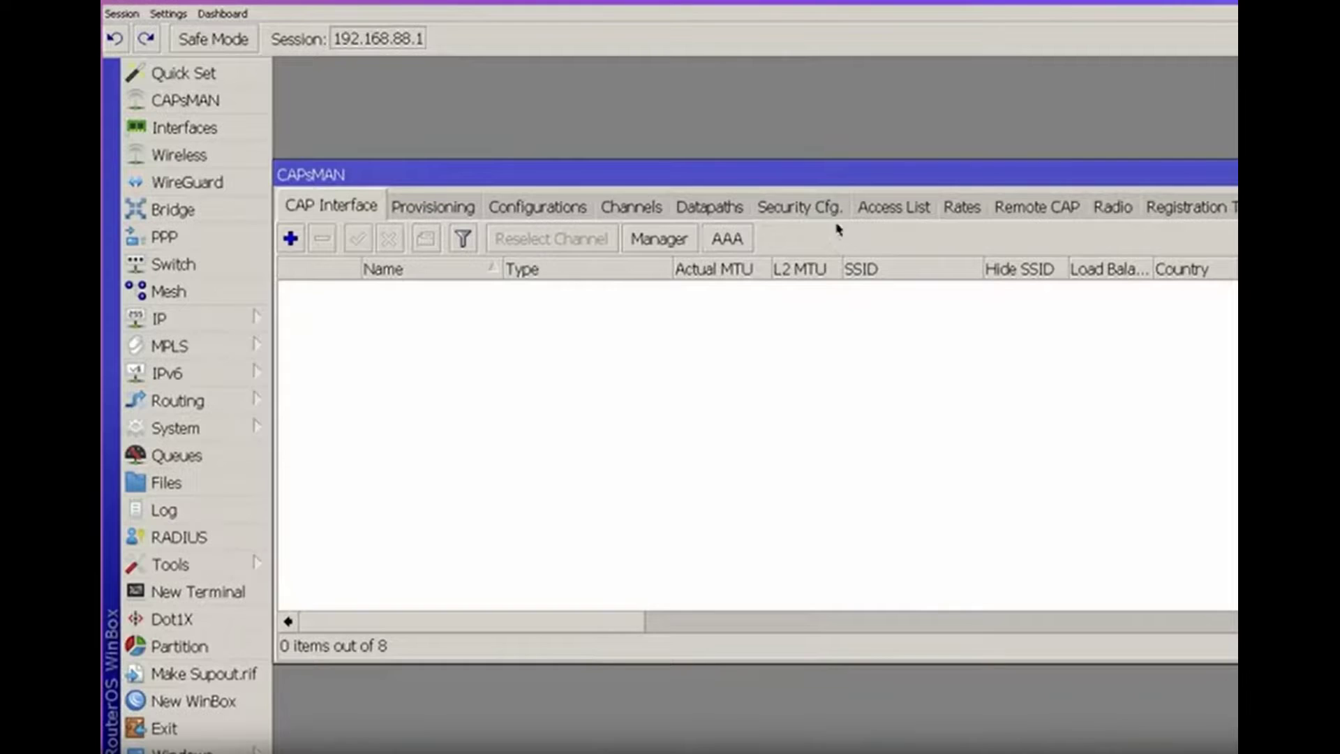
Add a new security configuration from the Security Cfg. list and widen its dialog
click(823, 206)
click(824, 205)
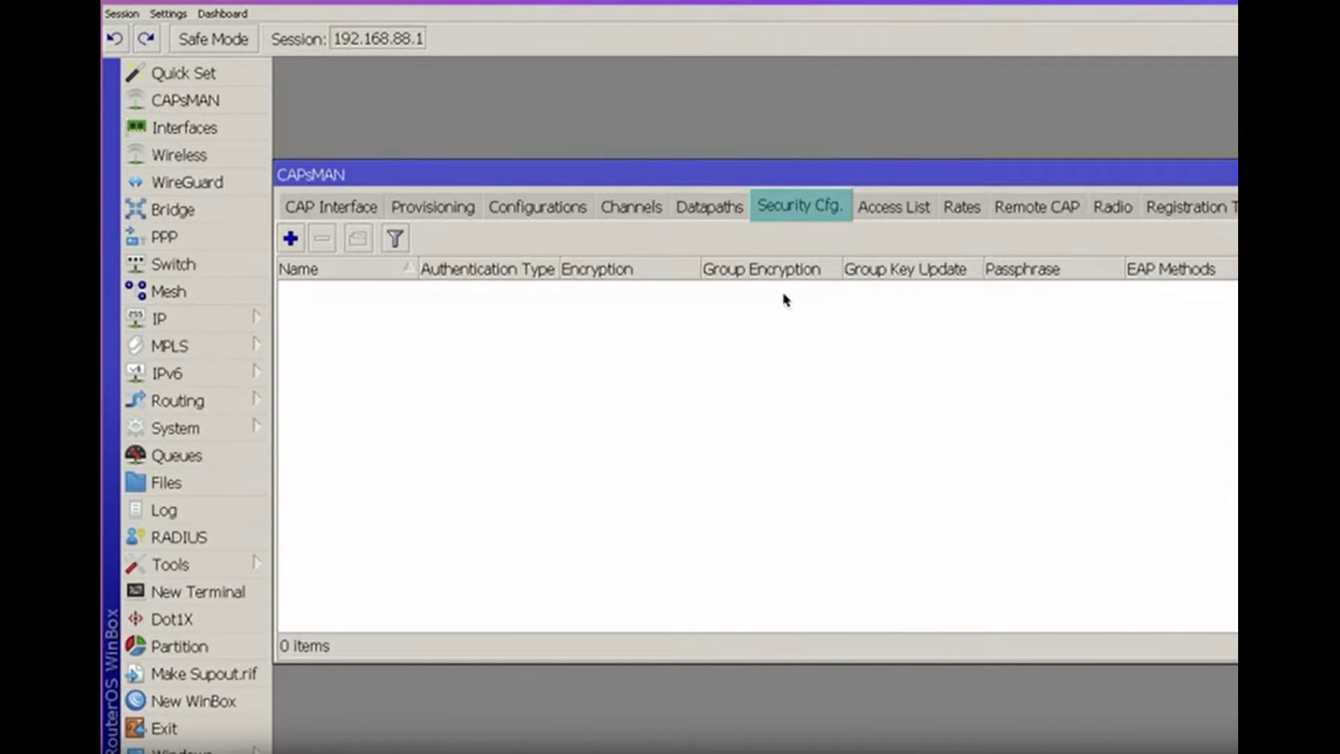
click(290, 238)
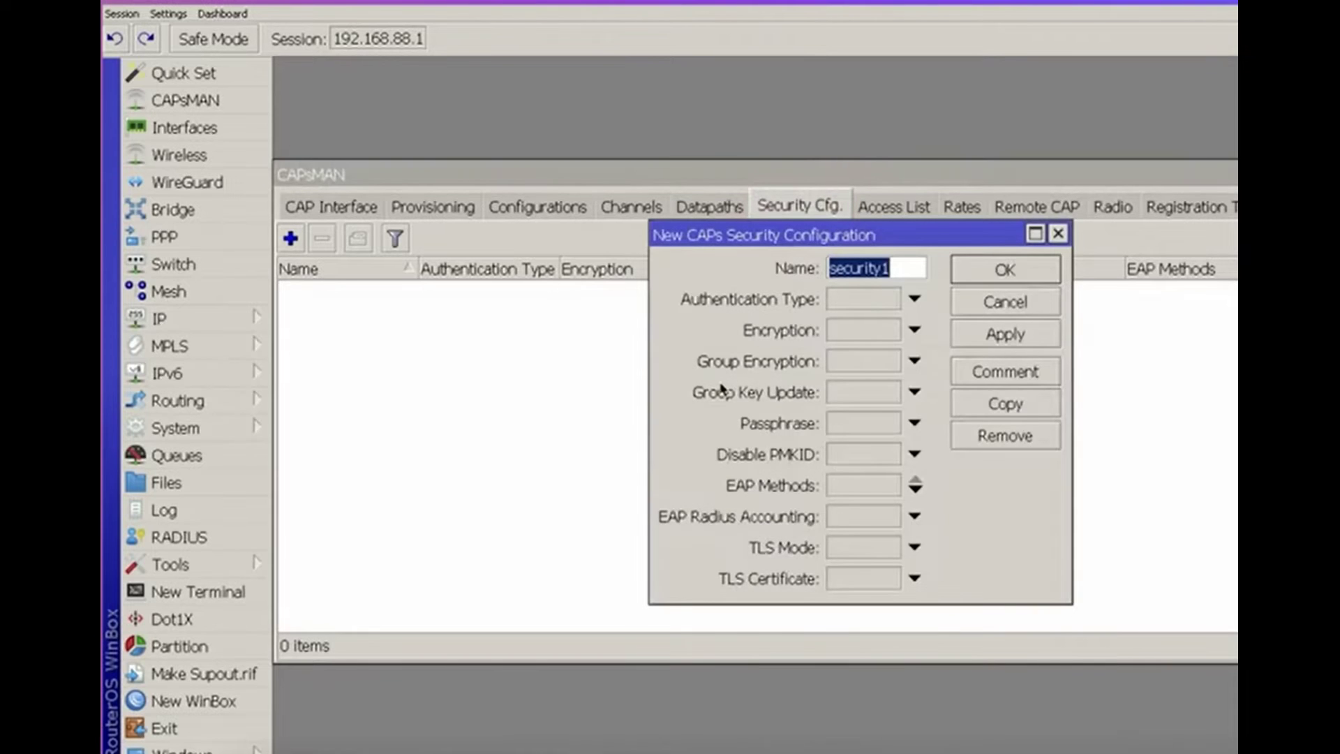
drag(656, 602, 416, 614)
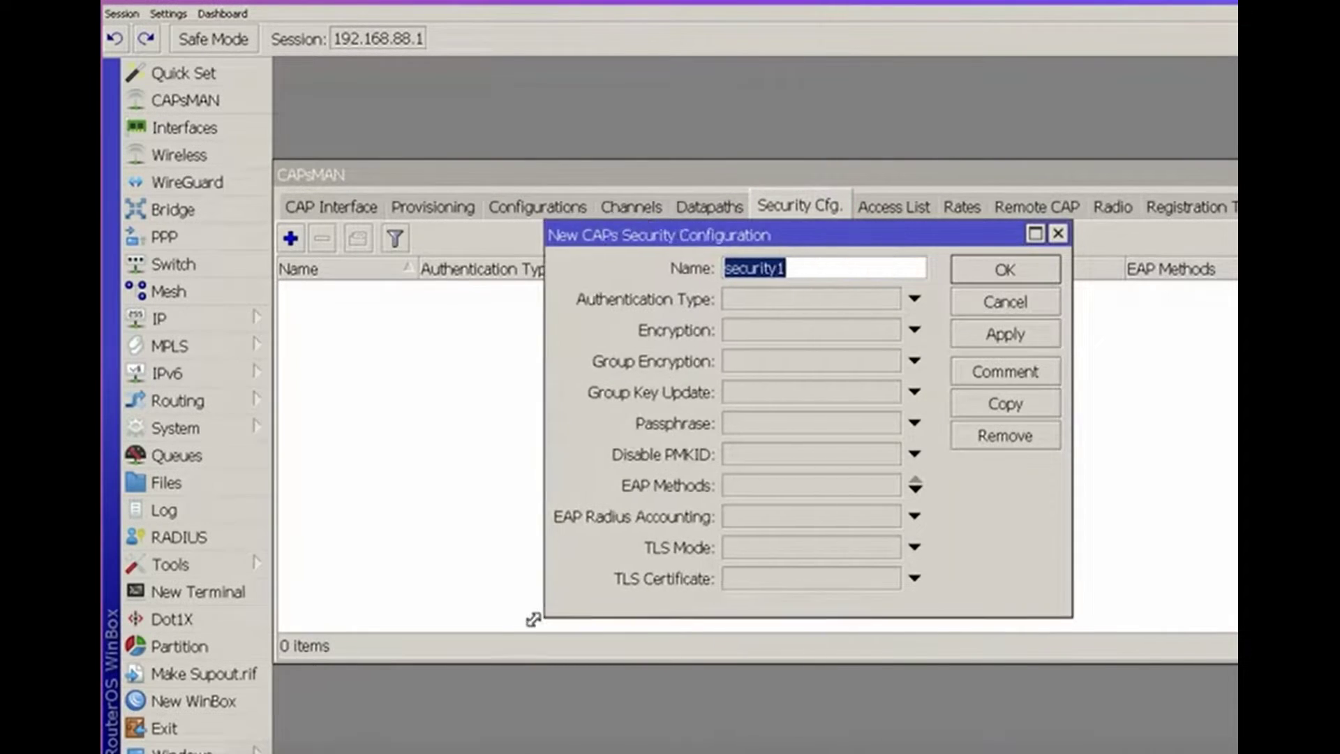
Rename the new security configuration to 'corp'
click(584, 121)
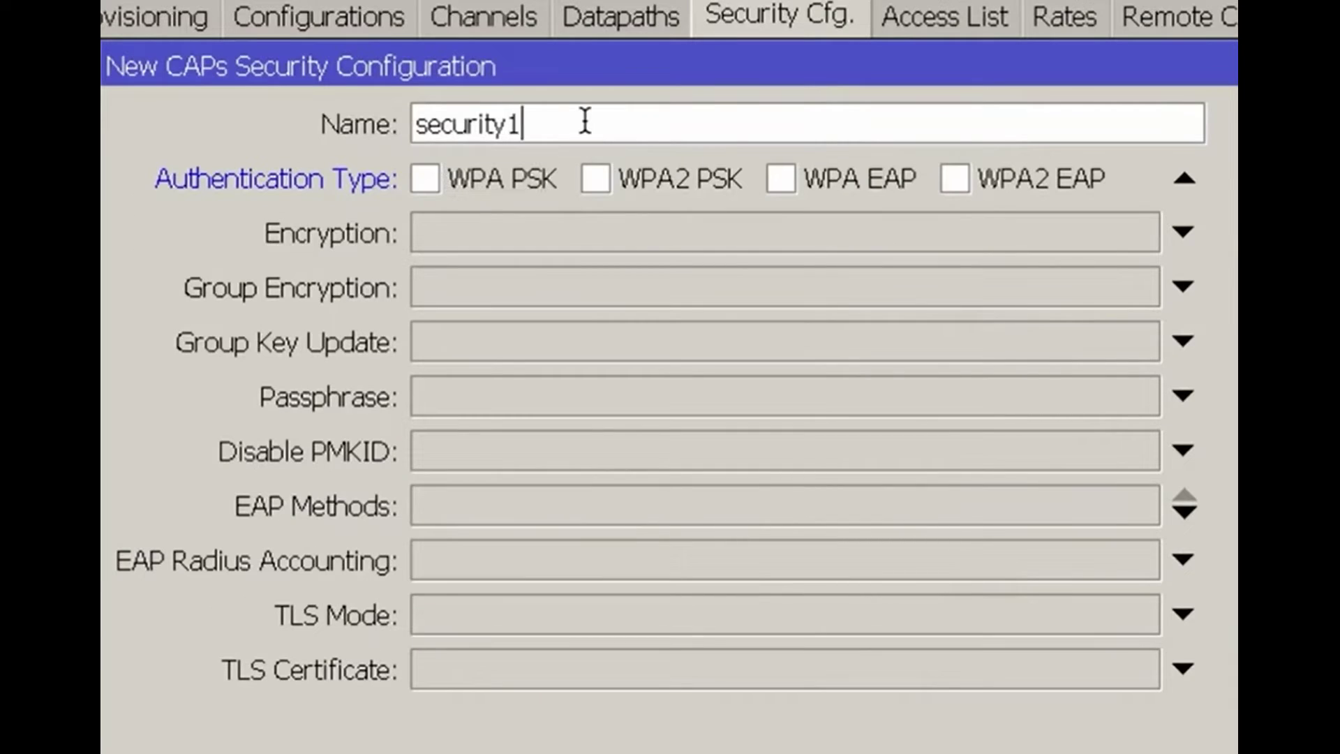
text(-)
key(BackSpace)
key(BackSpace)
key(BackSpace)
key(BackSpace)
key(BackSpace)
key(BackSpace)
key(BackSpace)
key(BackSpace)
key(BackSpace)
key(BackSpace)
text(cop)
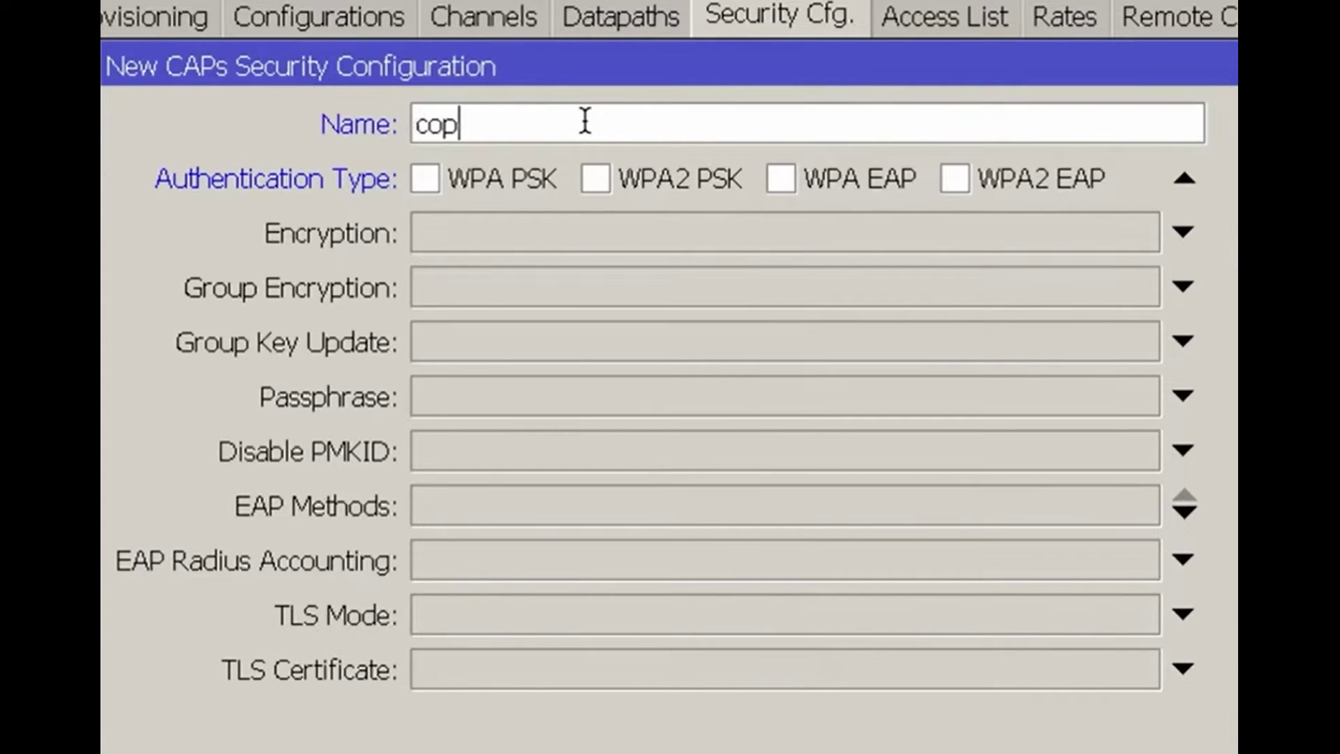
key(BackSpace)
text(rp)
Make WPA2 PSK the only authentication type, leaving WPA2 EAP unticked
click(641, 187)
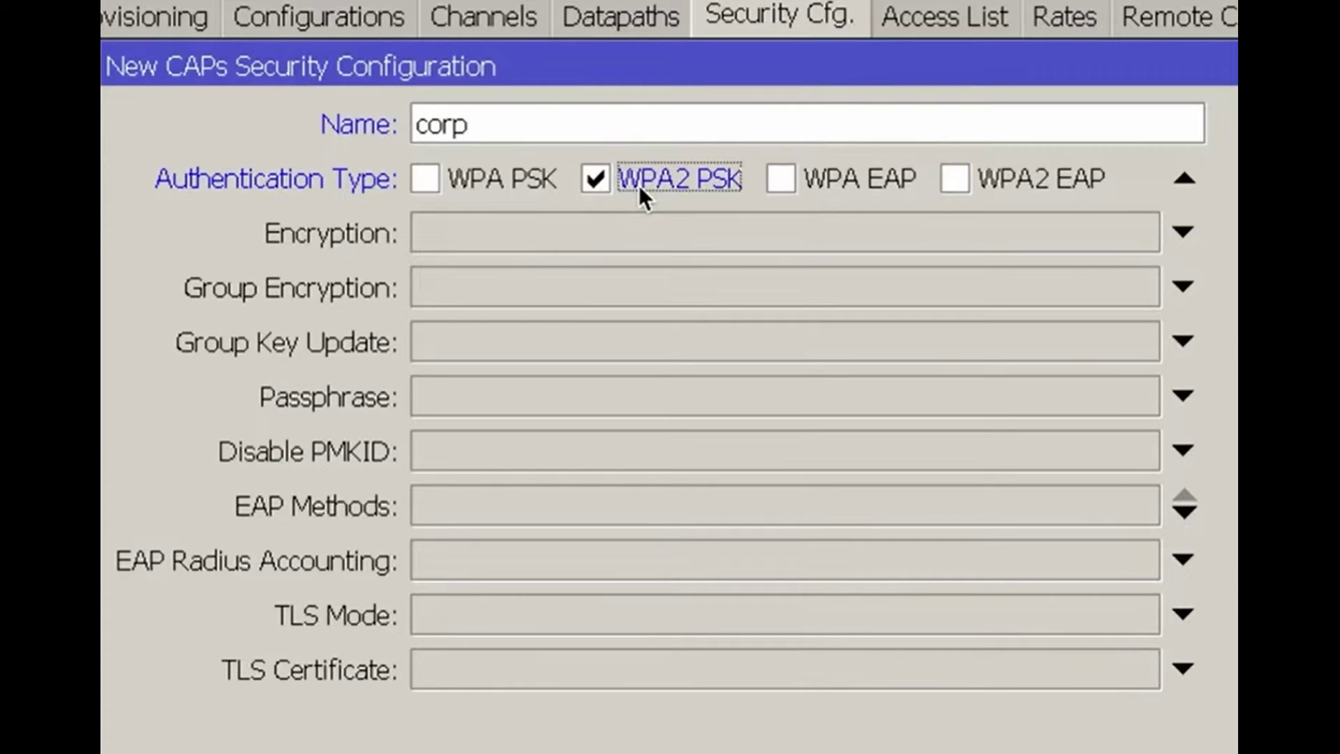
click(995, 182)
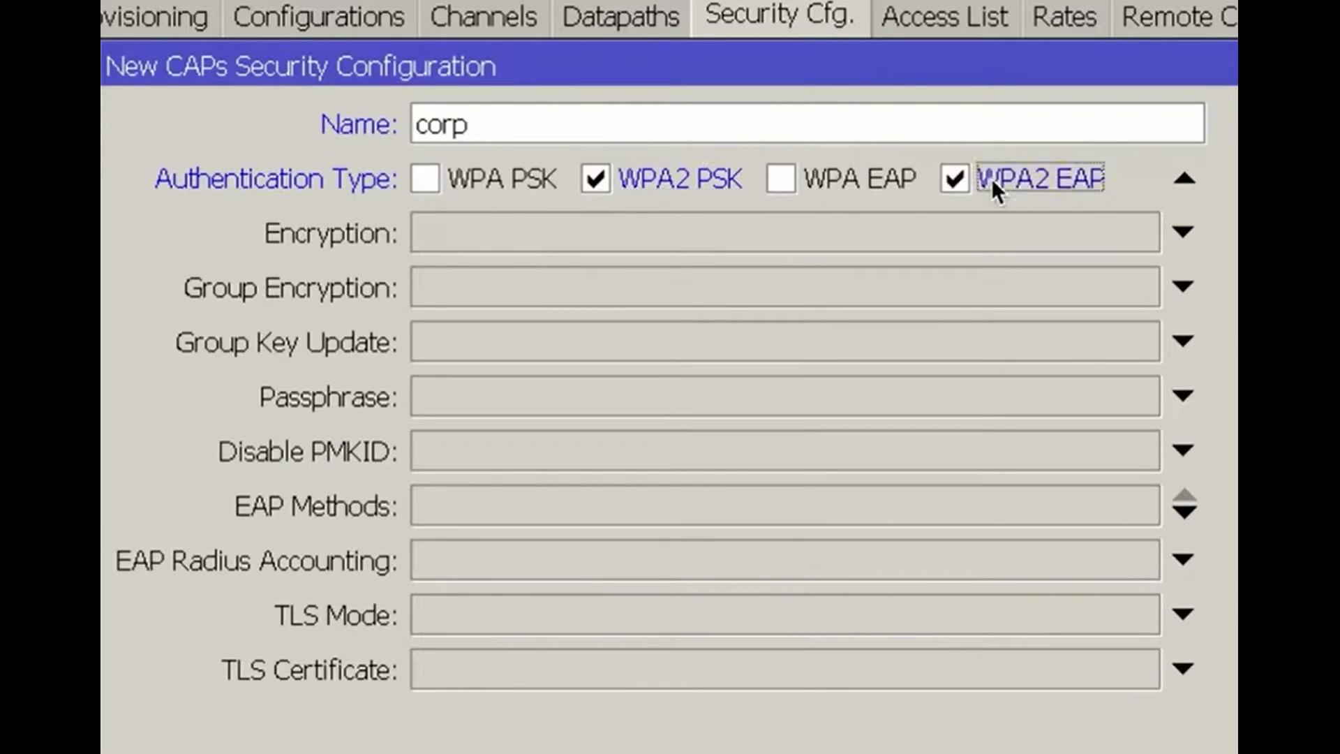
click(992, 183)
Set both encryption and group encryption to aes ccm
click(597, 233)
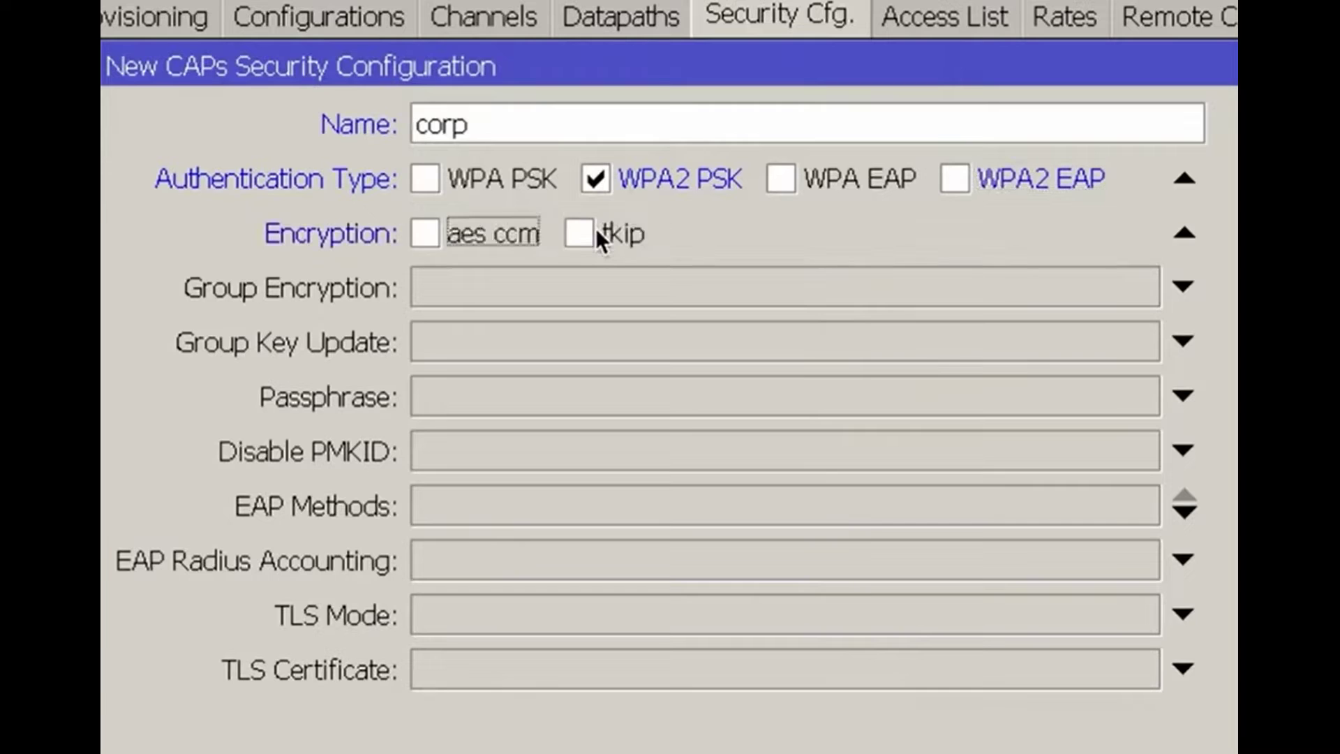
click(462, 246)
click(447, 295)
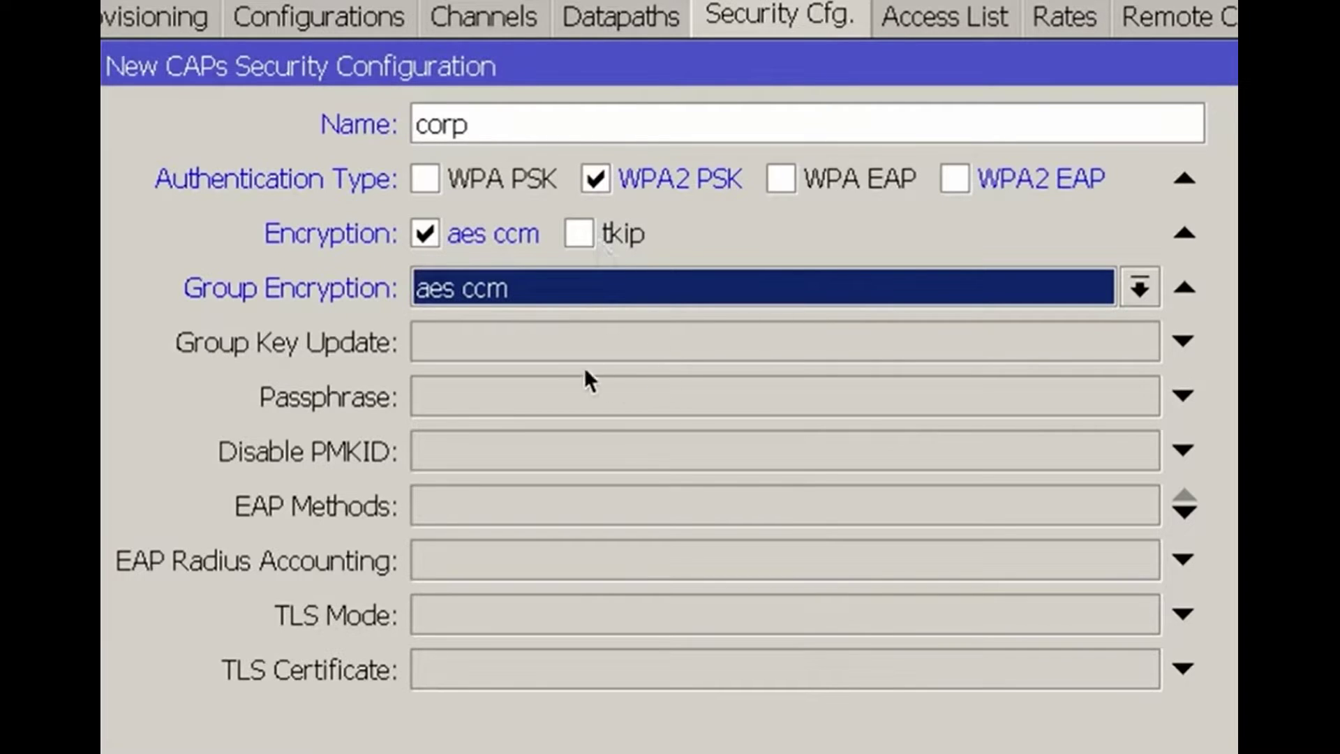
Set the group key update to 00:40:00 and enter the passphrase
click(550, 345)
click(480, 344)
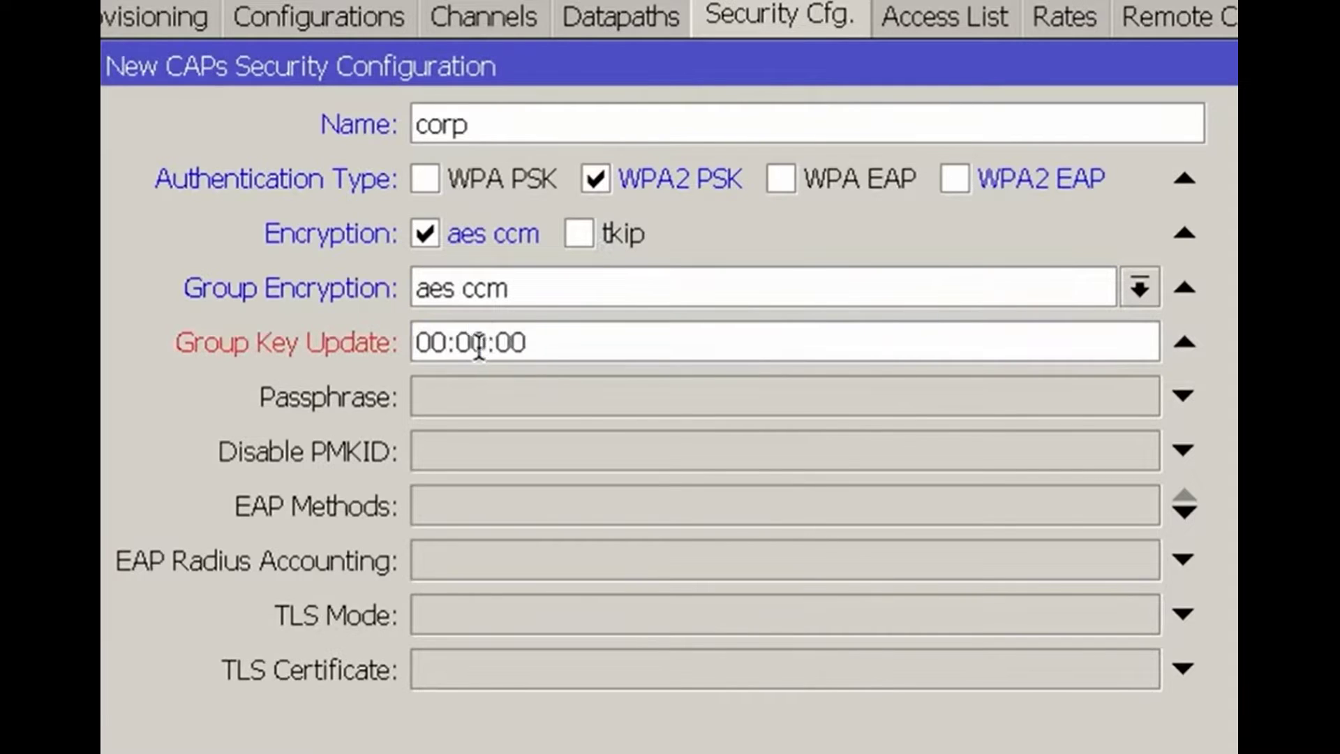
drag(482, 344, 467, 345)
text(5)
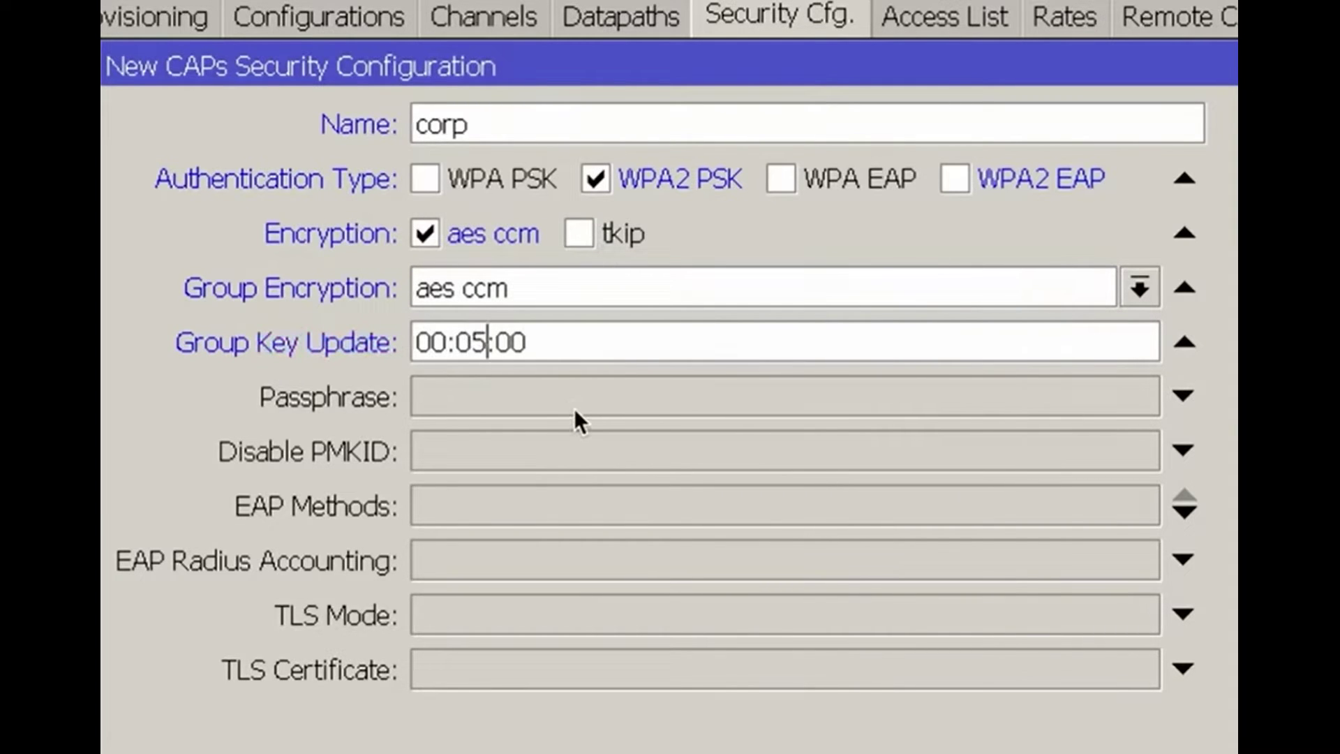
key(BackSpace)
key(BackSpace)
text(40)
click(574, 408)
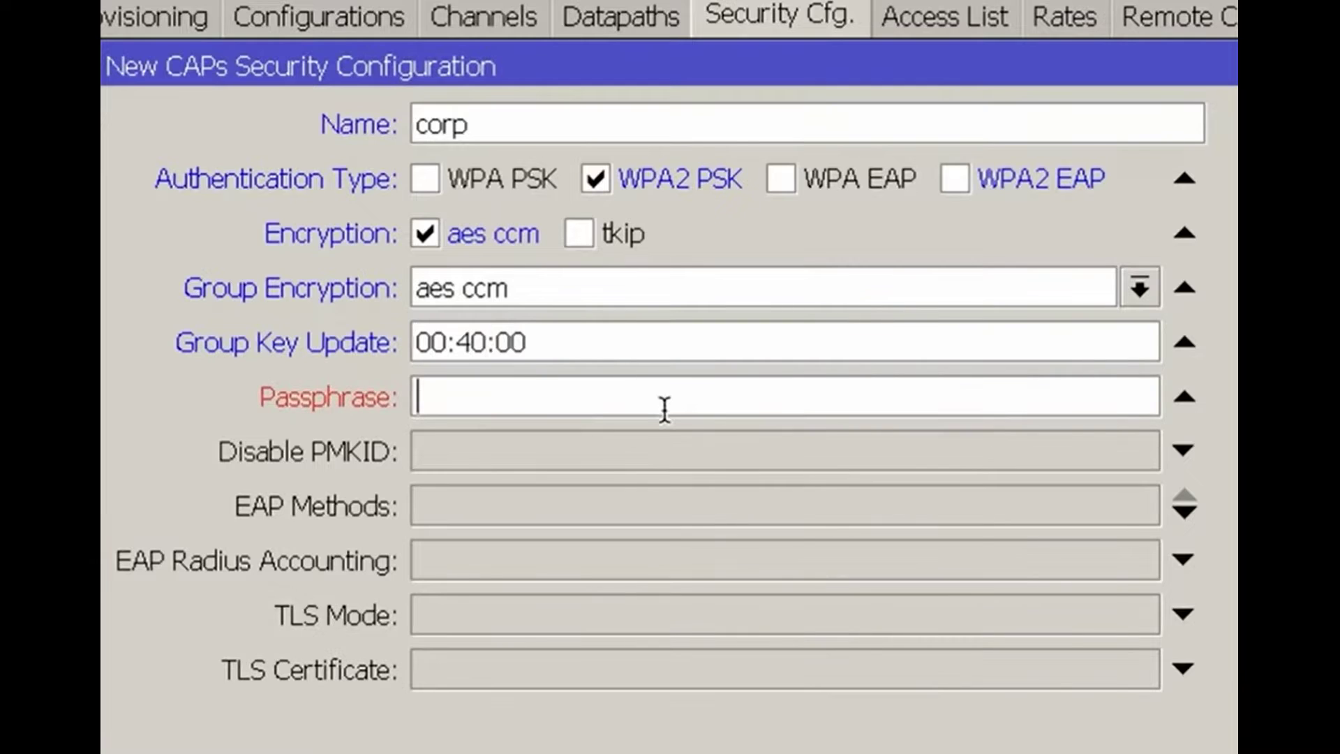
text(PassWord1234)
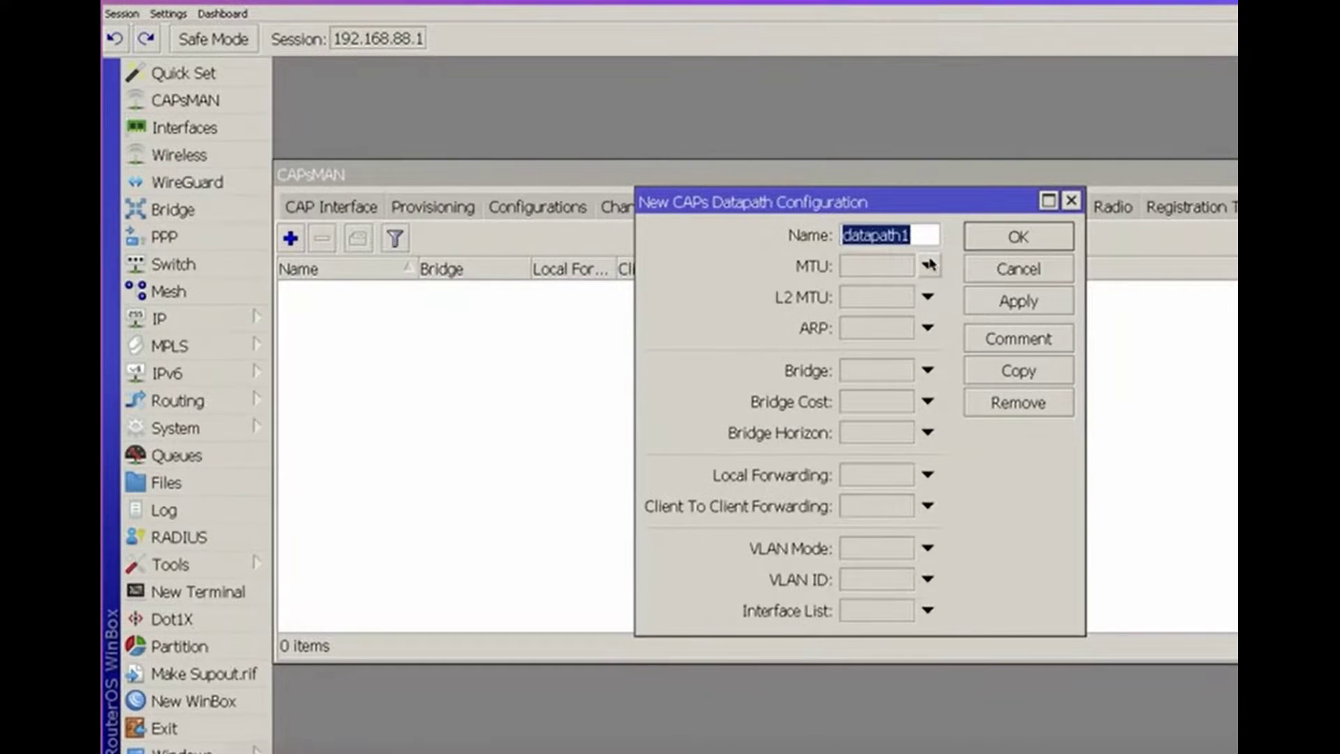
Name the datapath datapath1-corp on bridge with local and client-to-client forwarding enabled
click(915, 228)
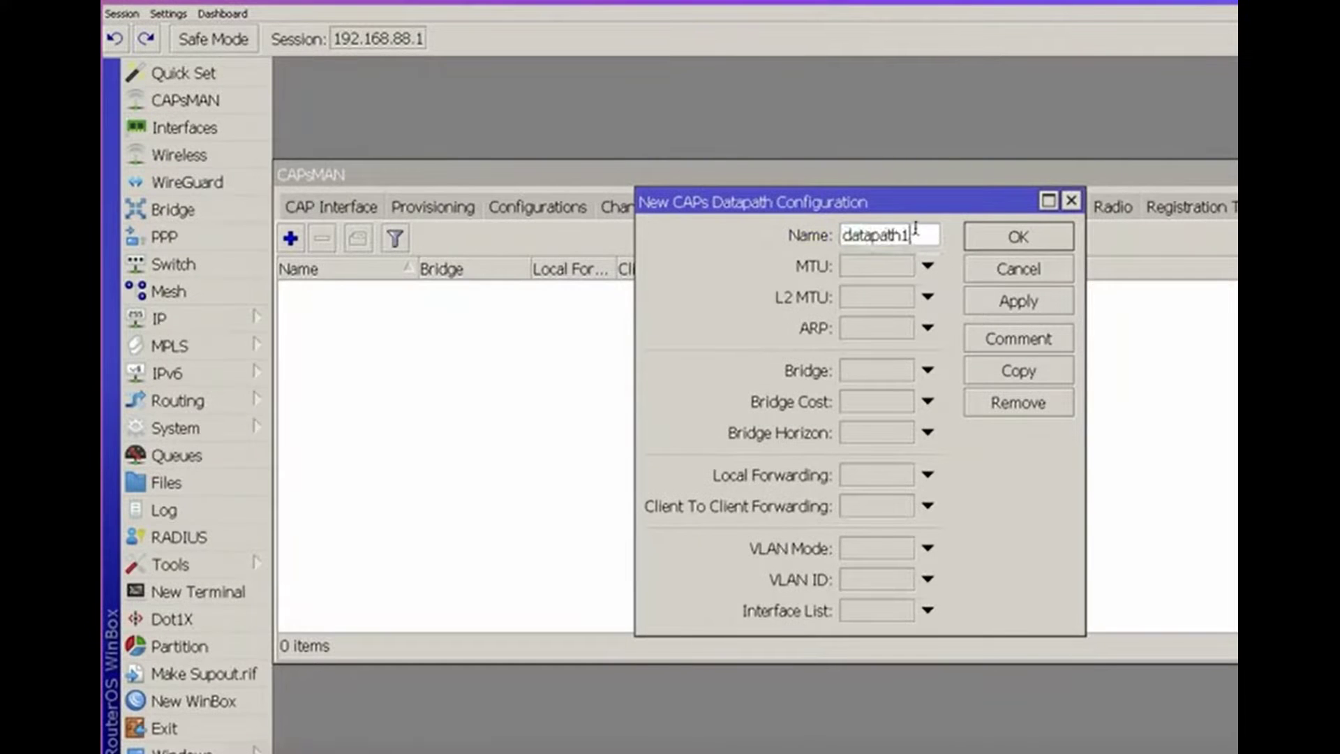
text(-corp)
drag(637, 425, 435, 433)
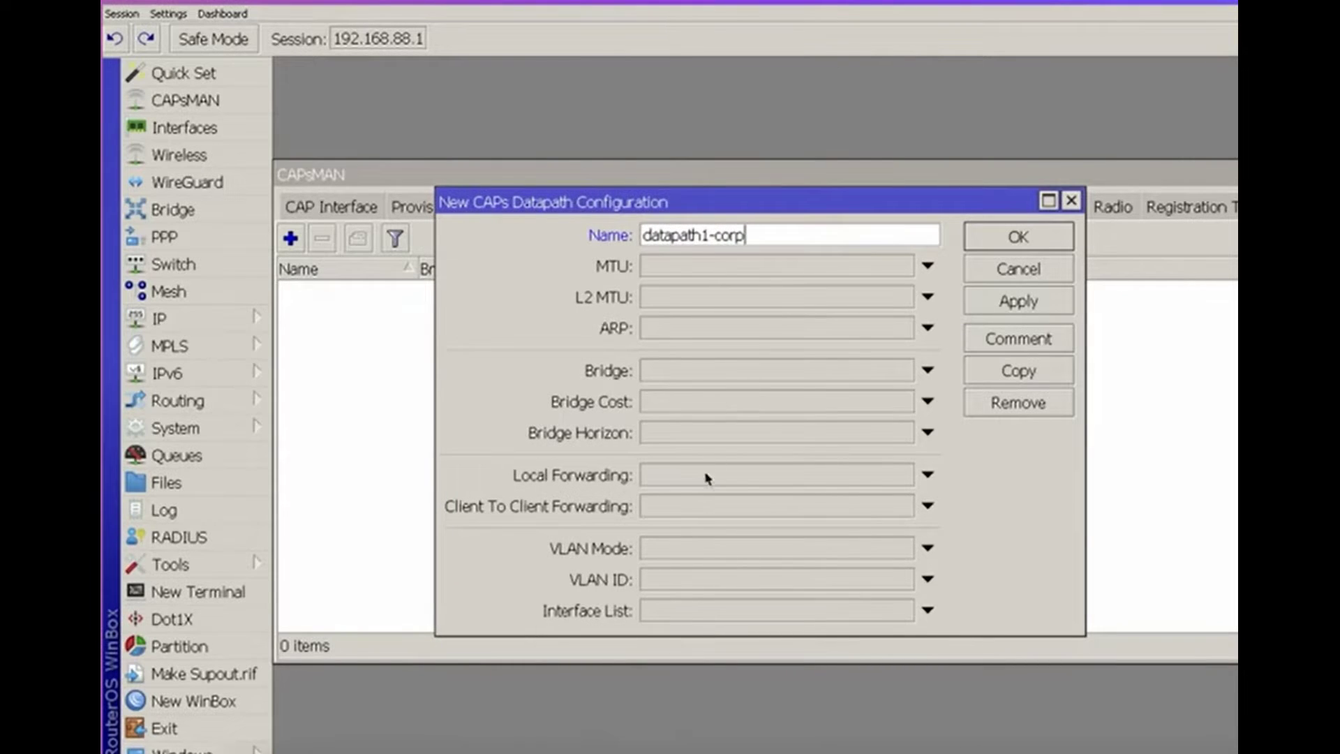
click(682, 484)
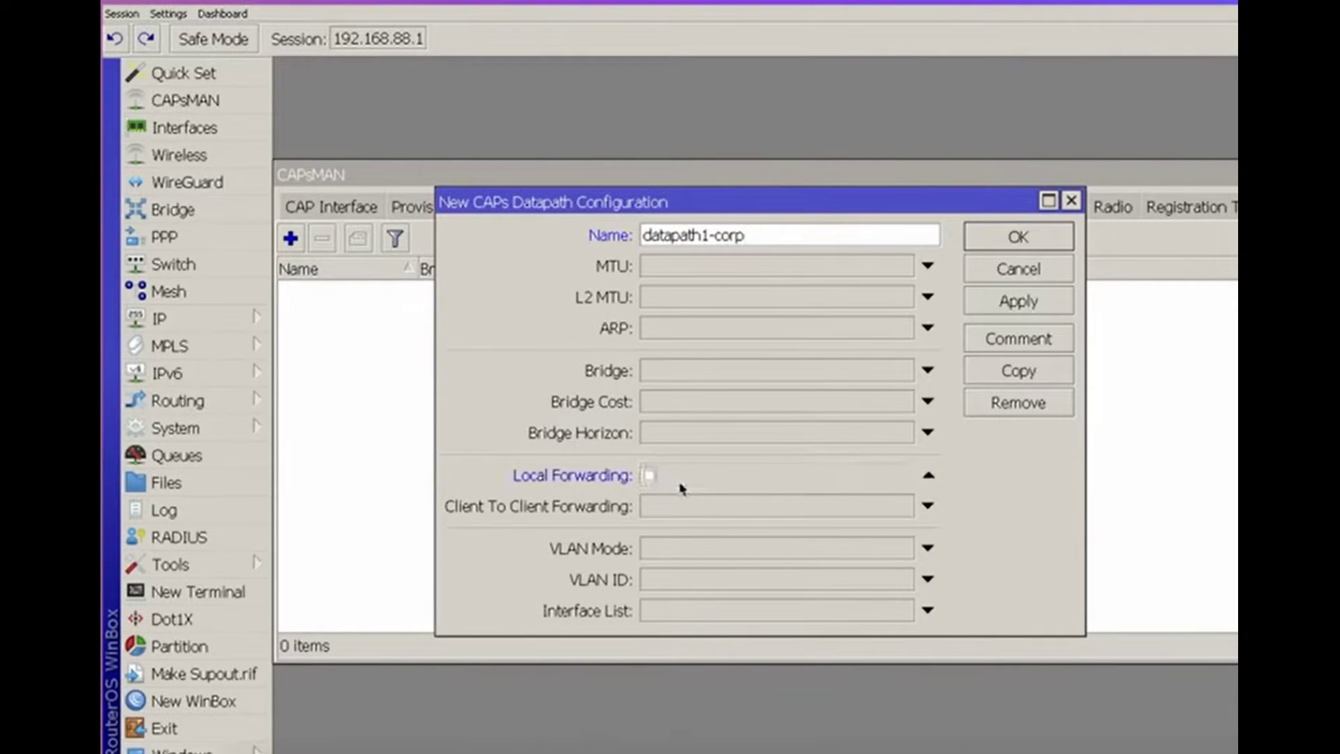
click(649, 477)
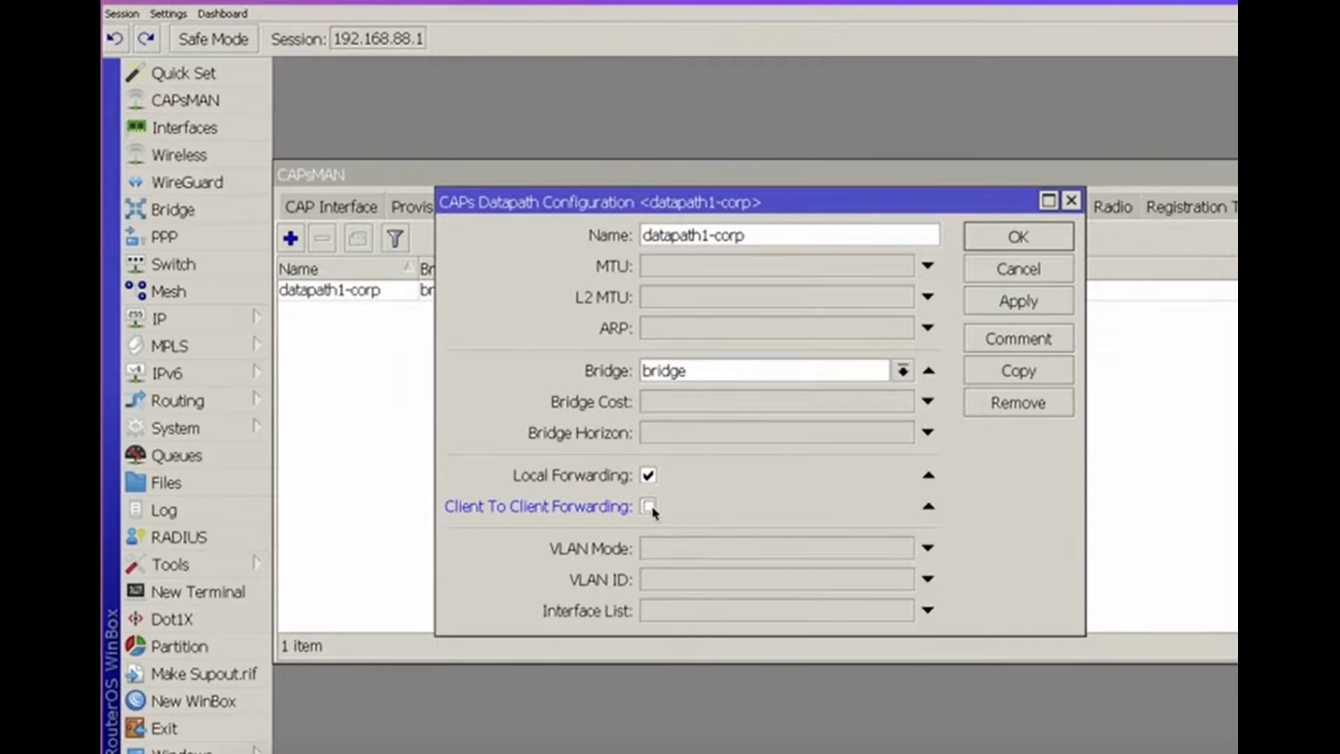
click(649, 507)
Apply the datapath and create a new CAPs channel named 24GHz
click(1018, 300)
click(639, 204)
click(640, 204)
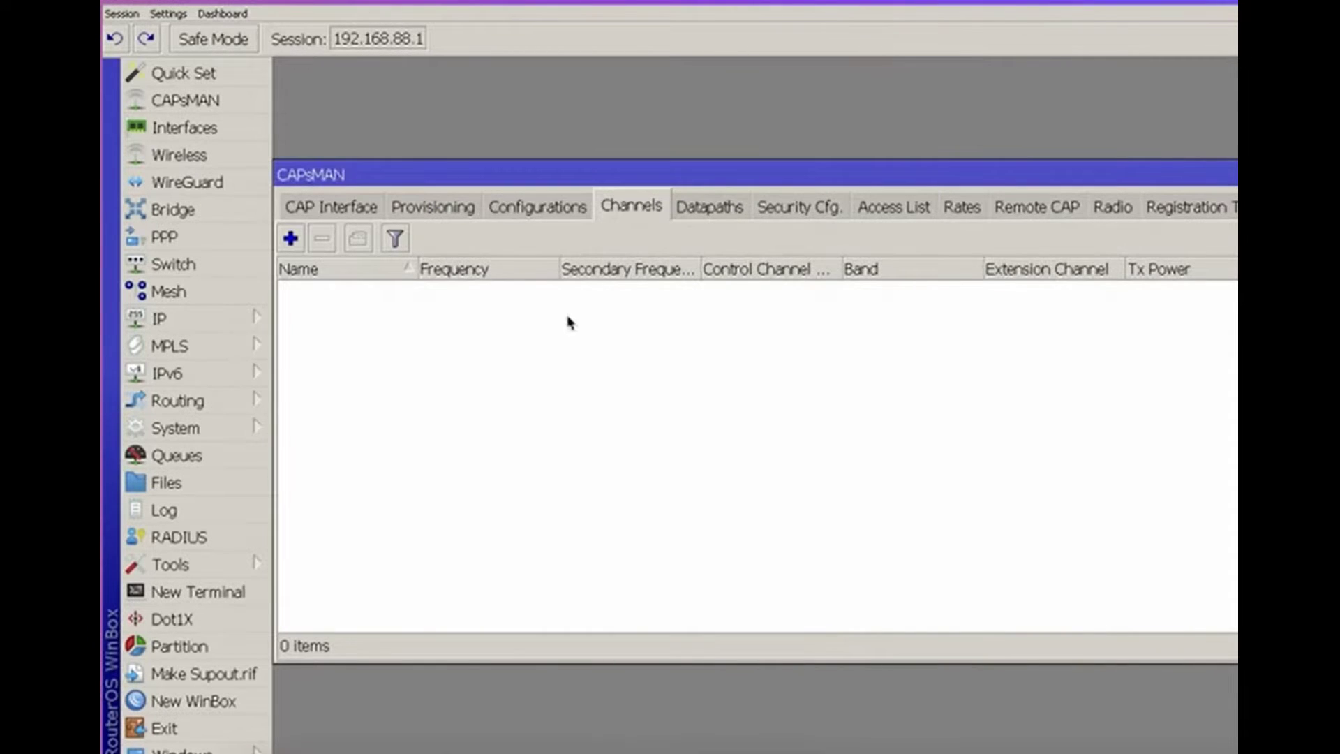
double_click(442, 305)
text(24GHz)
Enter the channel frequencies 2412, 2437, 2462 and 2472
click(713, 318)
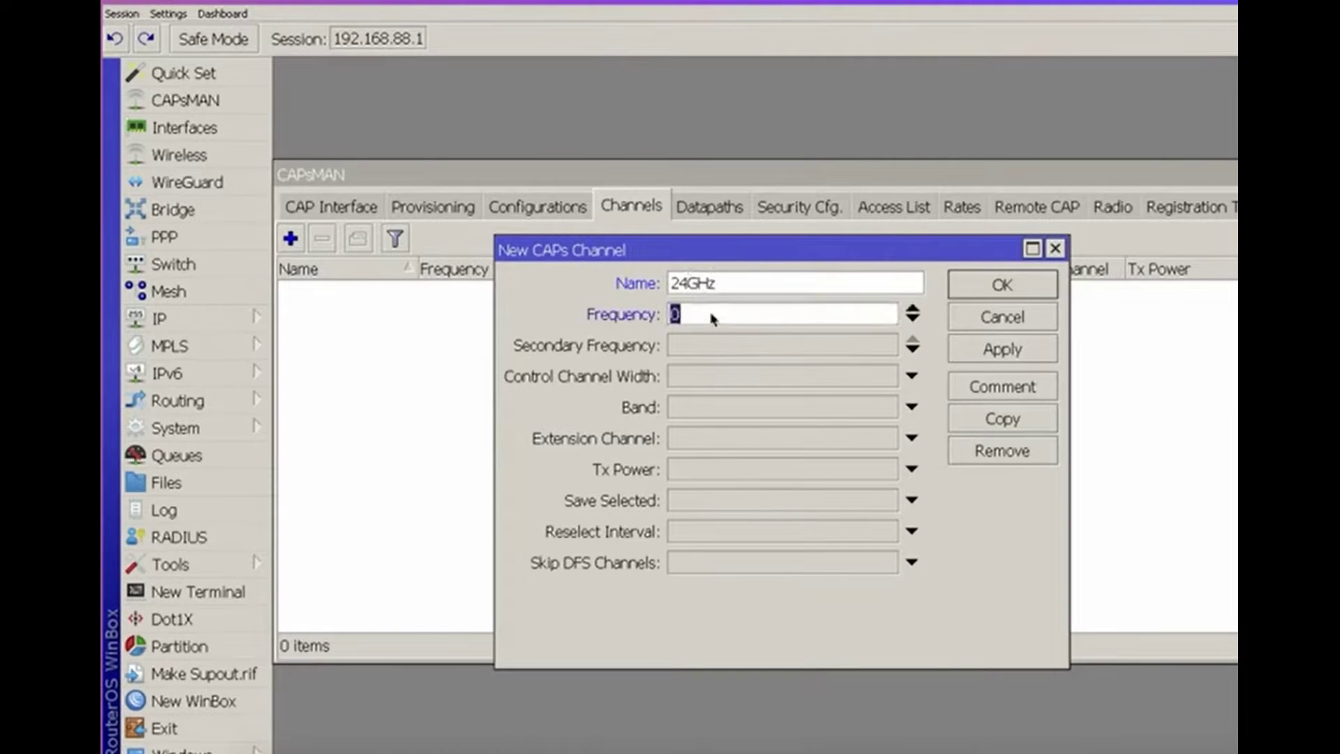
text(2412)
click(912, 319)
text(2437)
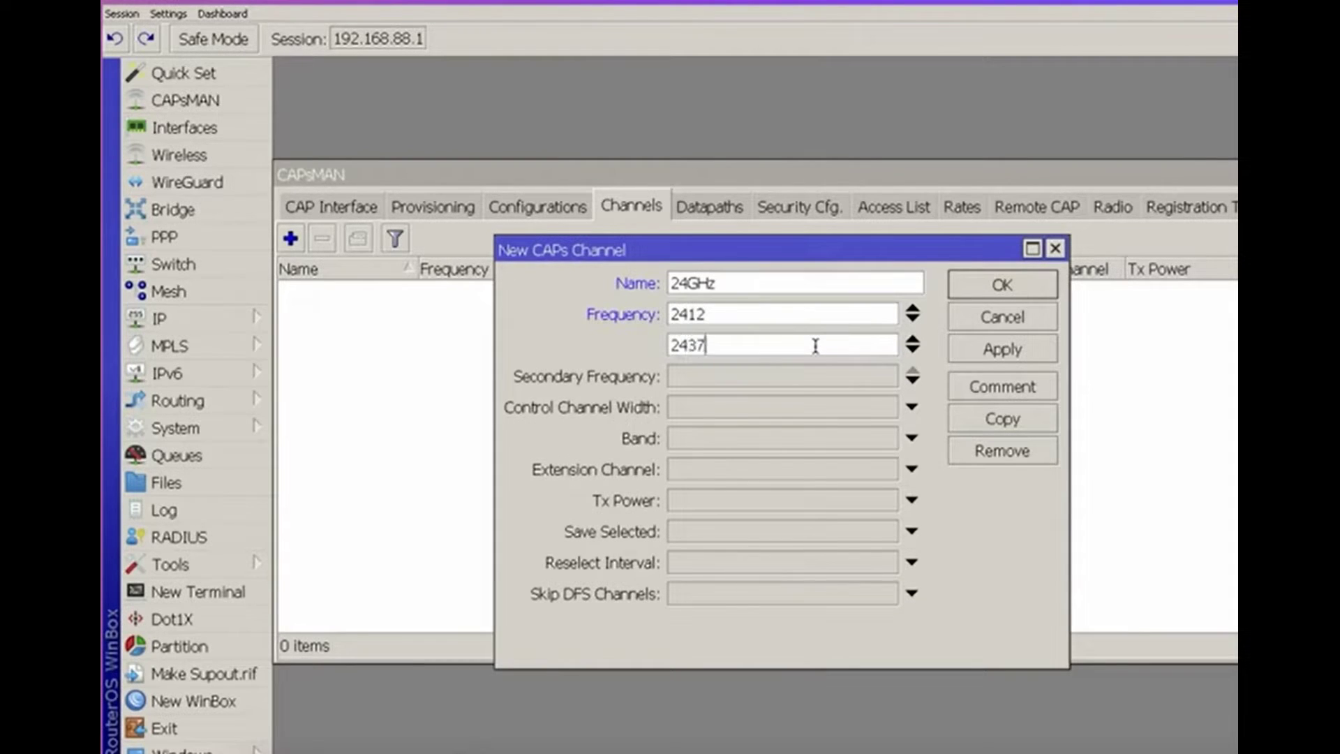
click(912, 350)
text(2462)
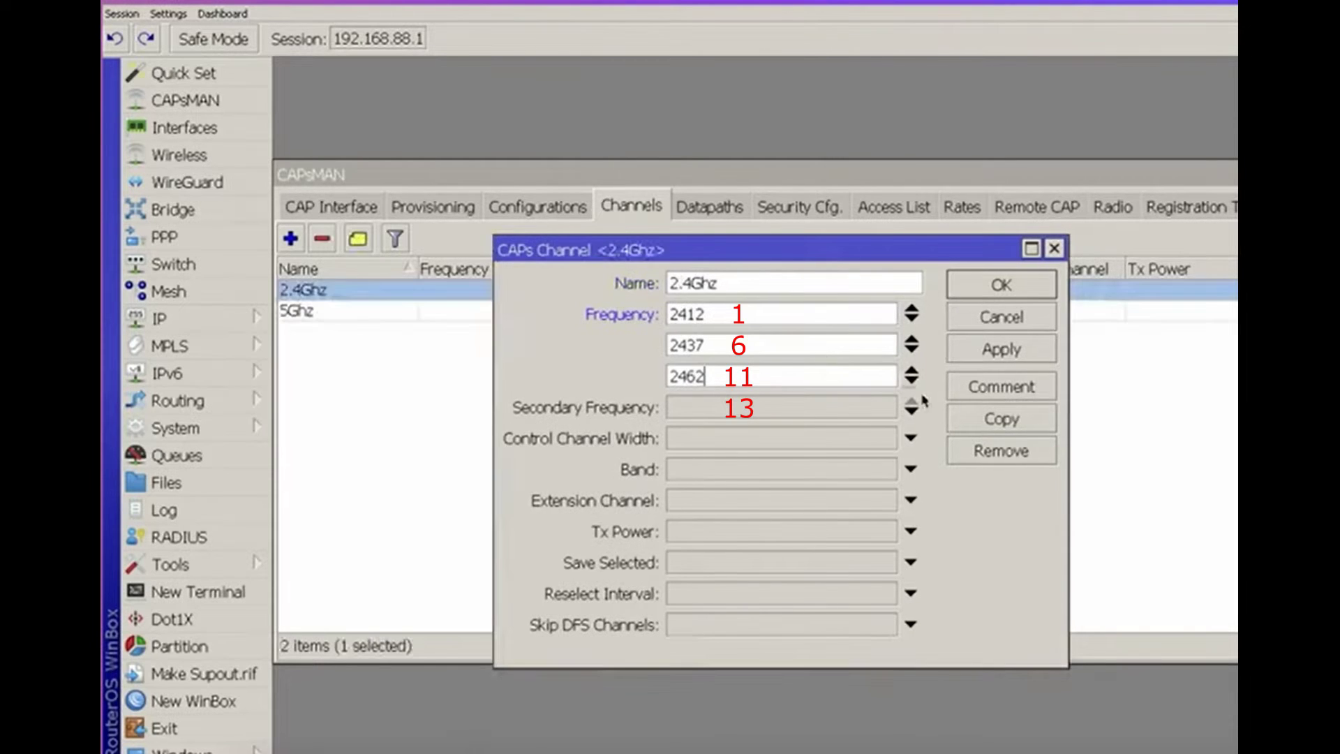
click(912, 381)
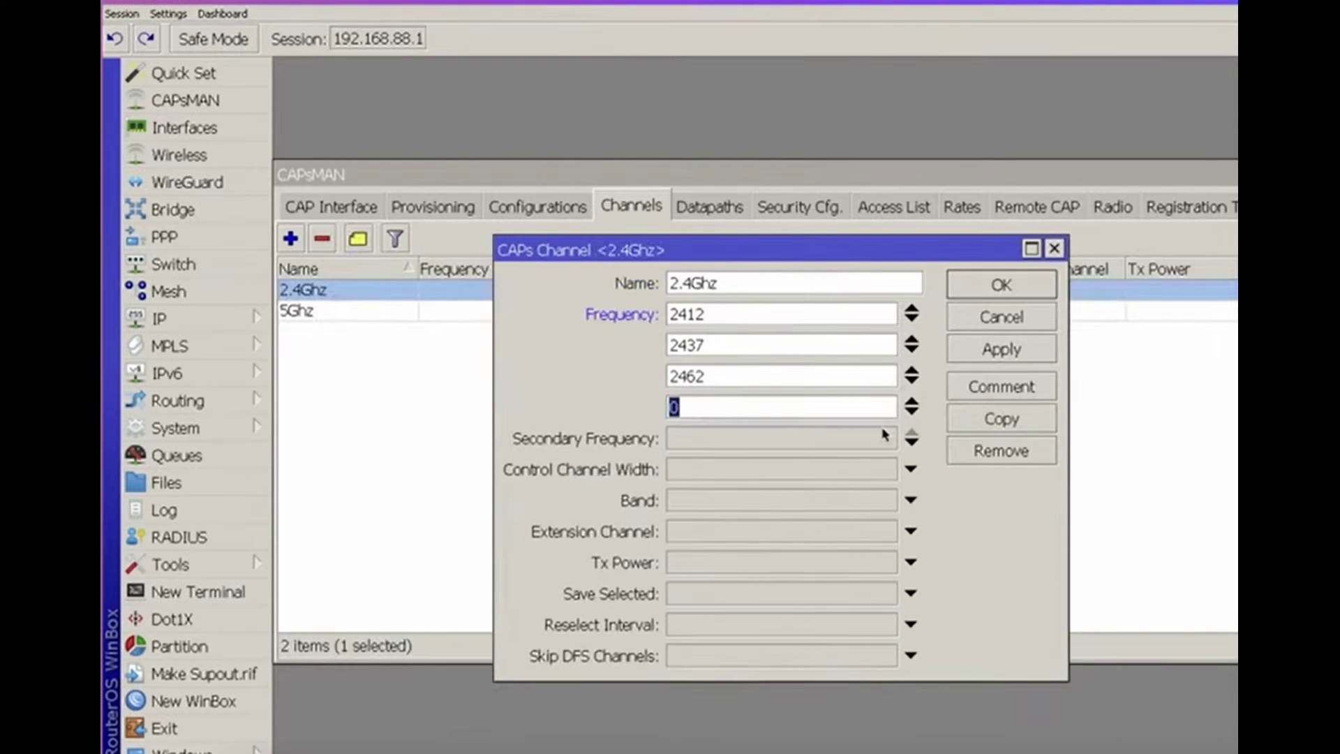
text(24)
text(0)
key(BackSpace)
text(72)
Choose 20Mhz control channel width, 2ghz-onlyn band and disabled extension channel
click(761, 469)
click(763, 469)
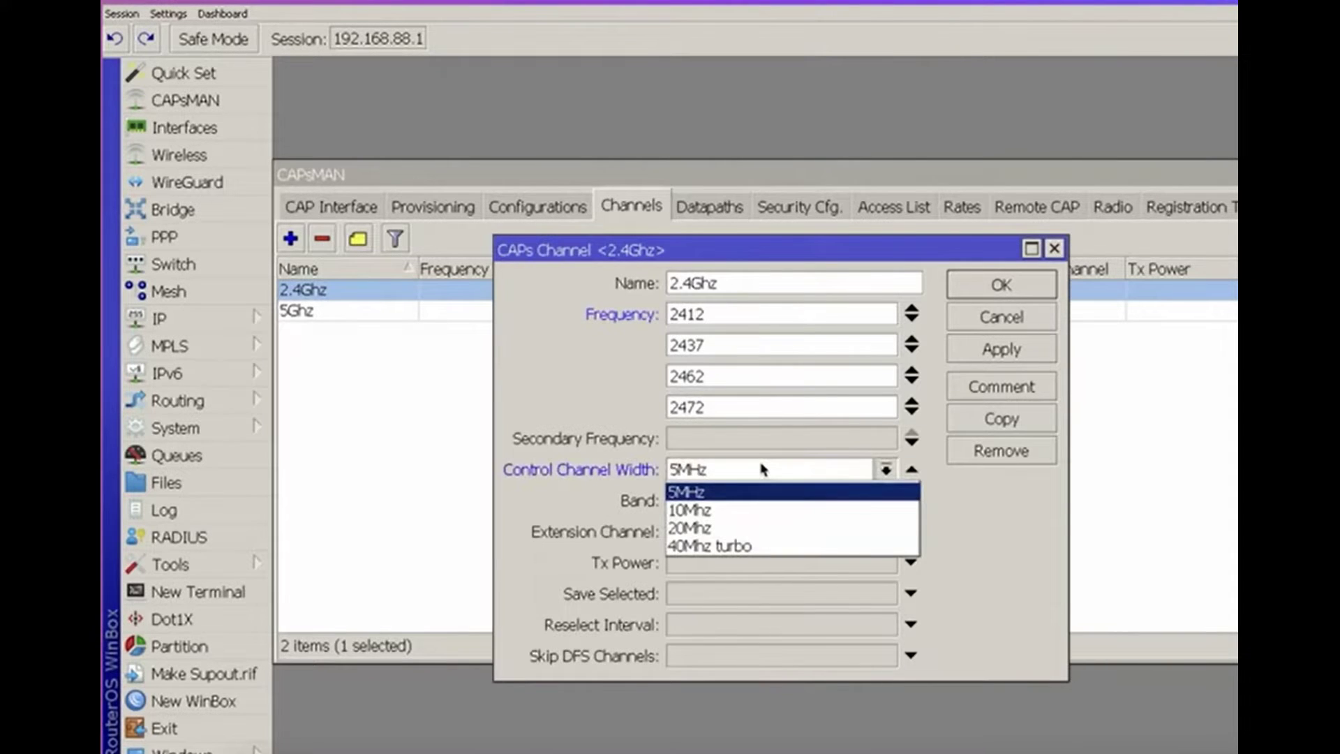
click(736, 527)
click(746, 502)
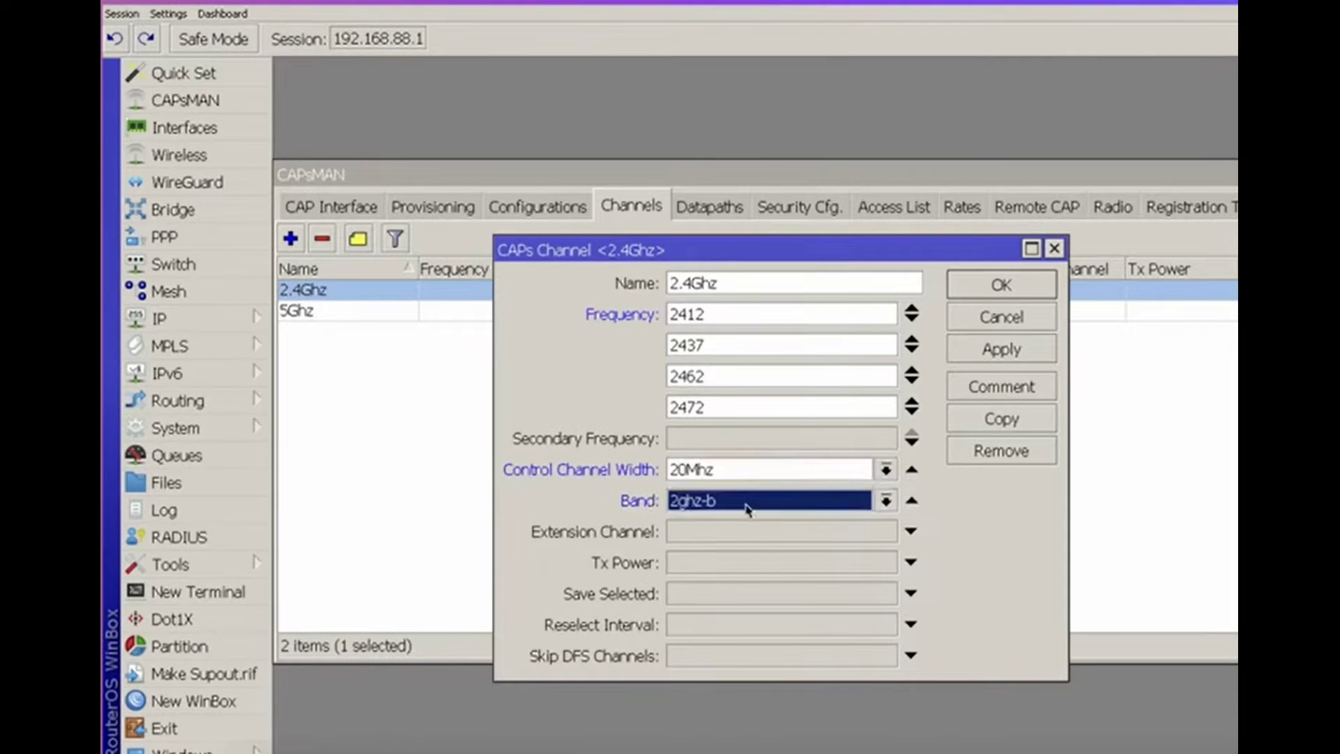
click(747, 508)
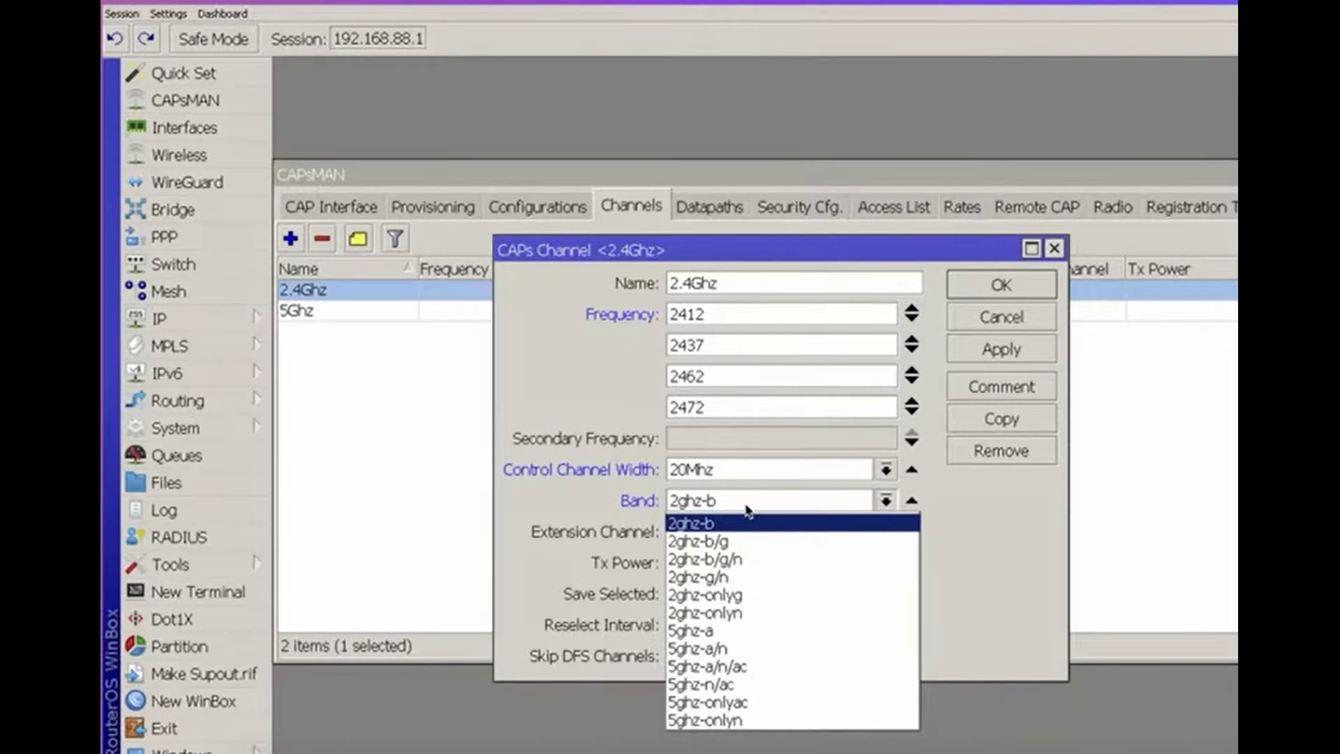
click(749, 612)
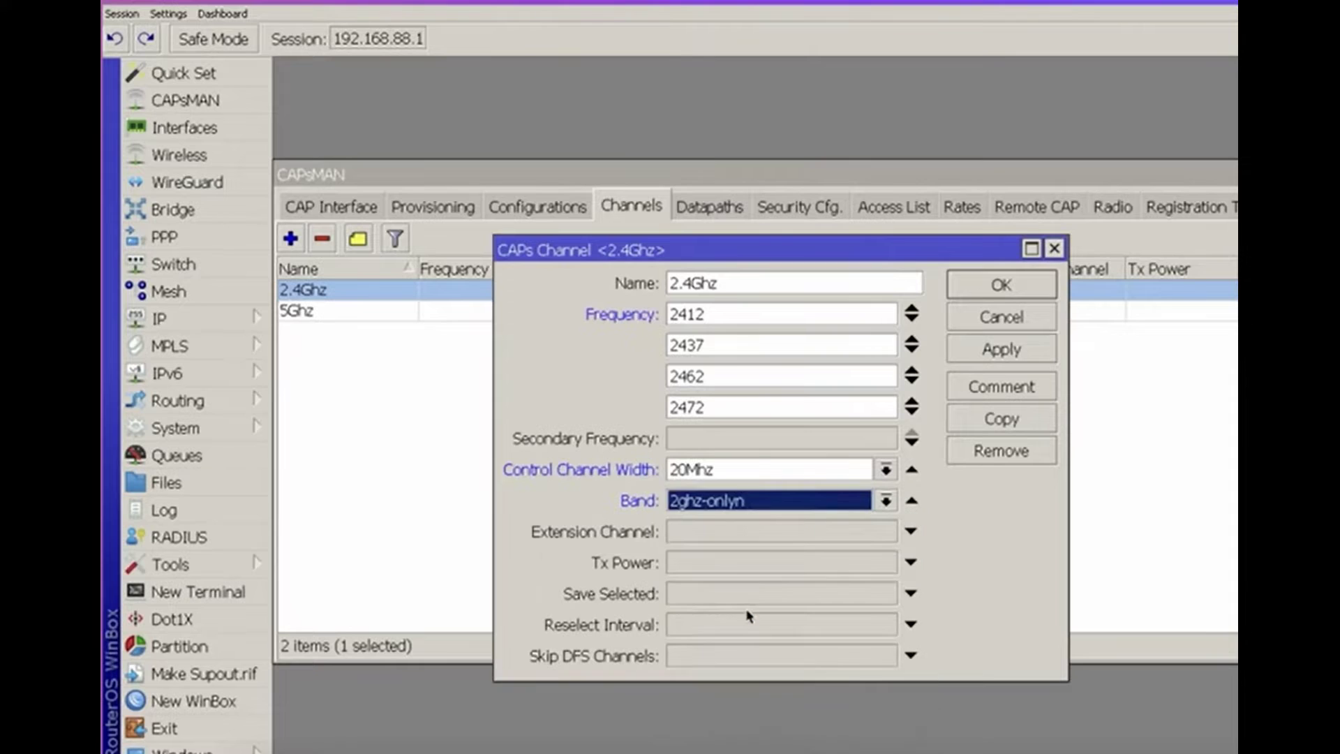
click(719, 532)
click(719, 533)
click(719, 534)
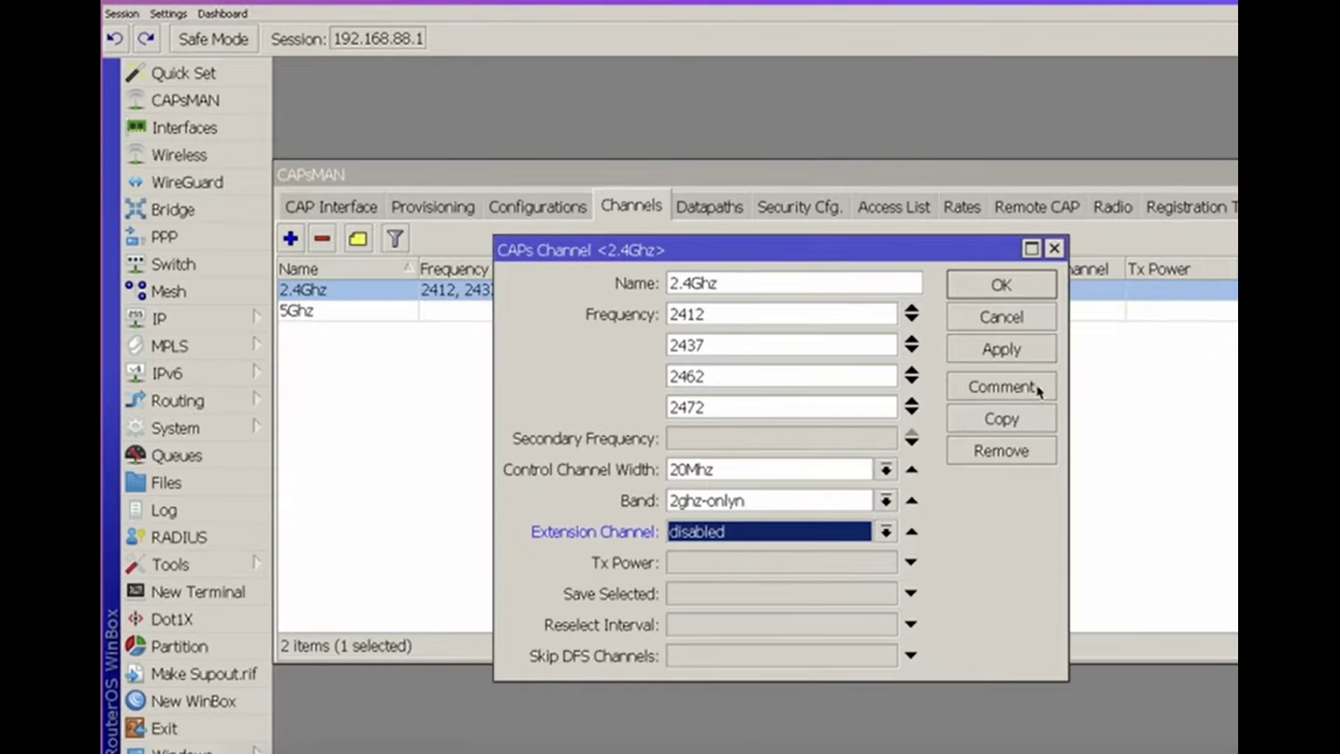
Apply the channel, set Tx Power to 14, and enable the reselect interval
click(1006, 350)
click(738, 569)
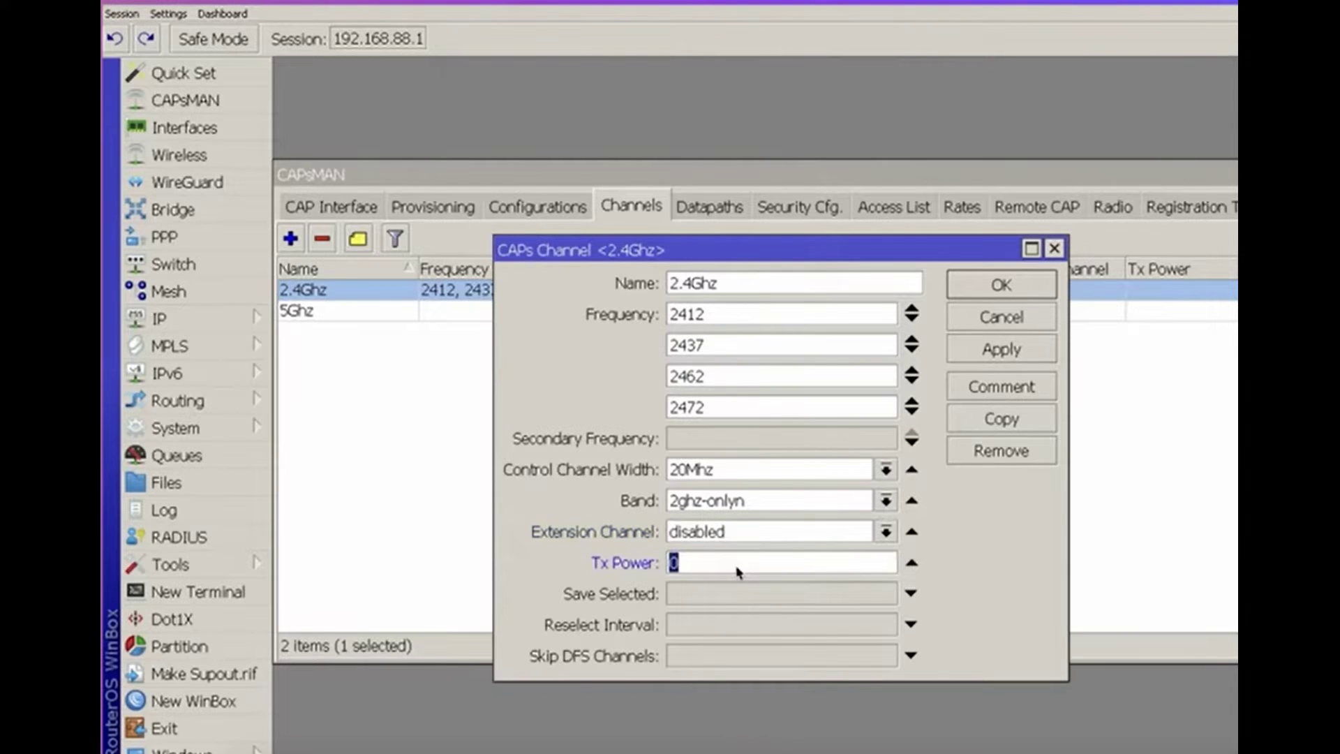
text(17)
drag(739, 572, 642, 559)
key(BackSpace)
text(14)
click(772, 623)
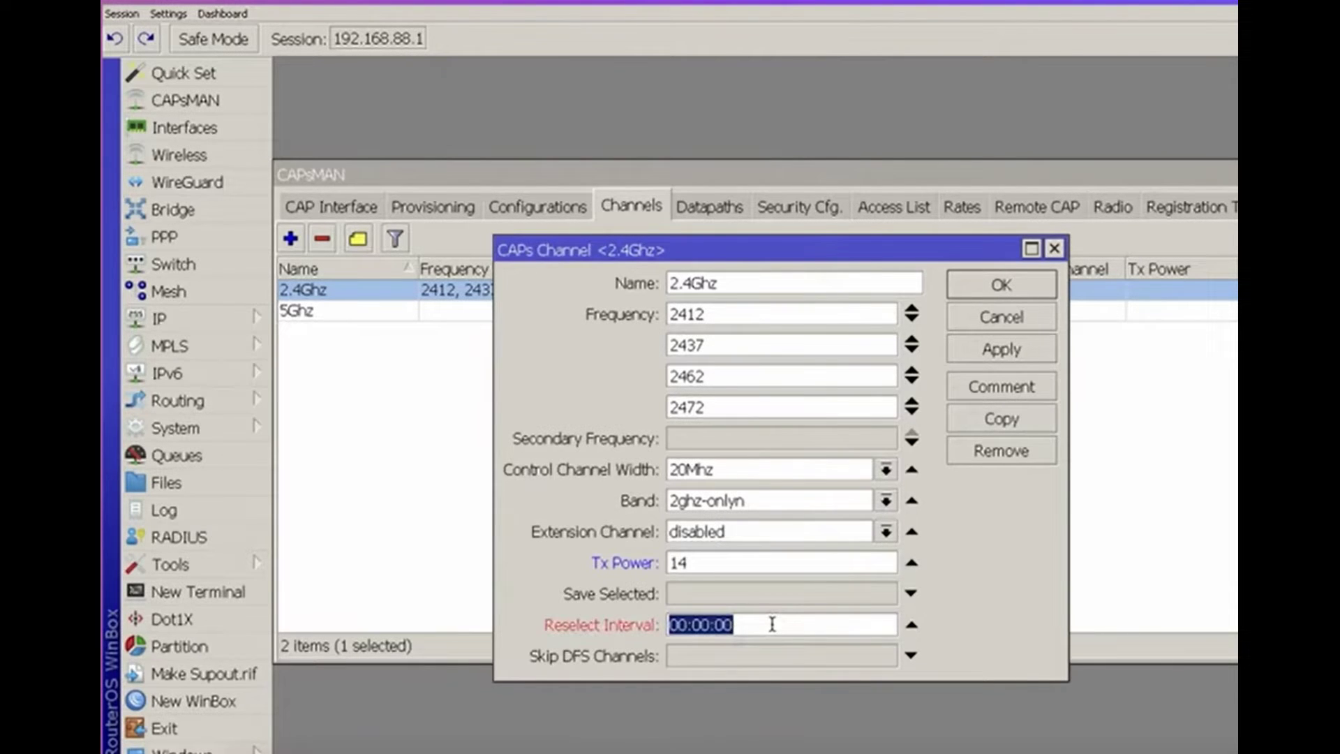
Set the 2.4Ghz reselect interval to 01:00:00, apply it, and close with OK
click(681, 623)
text(1)
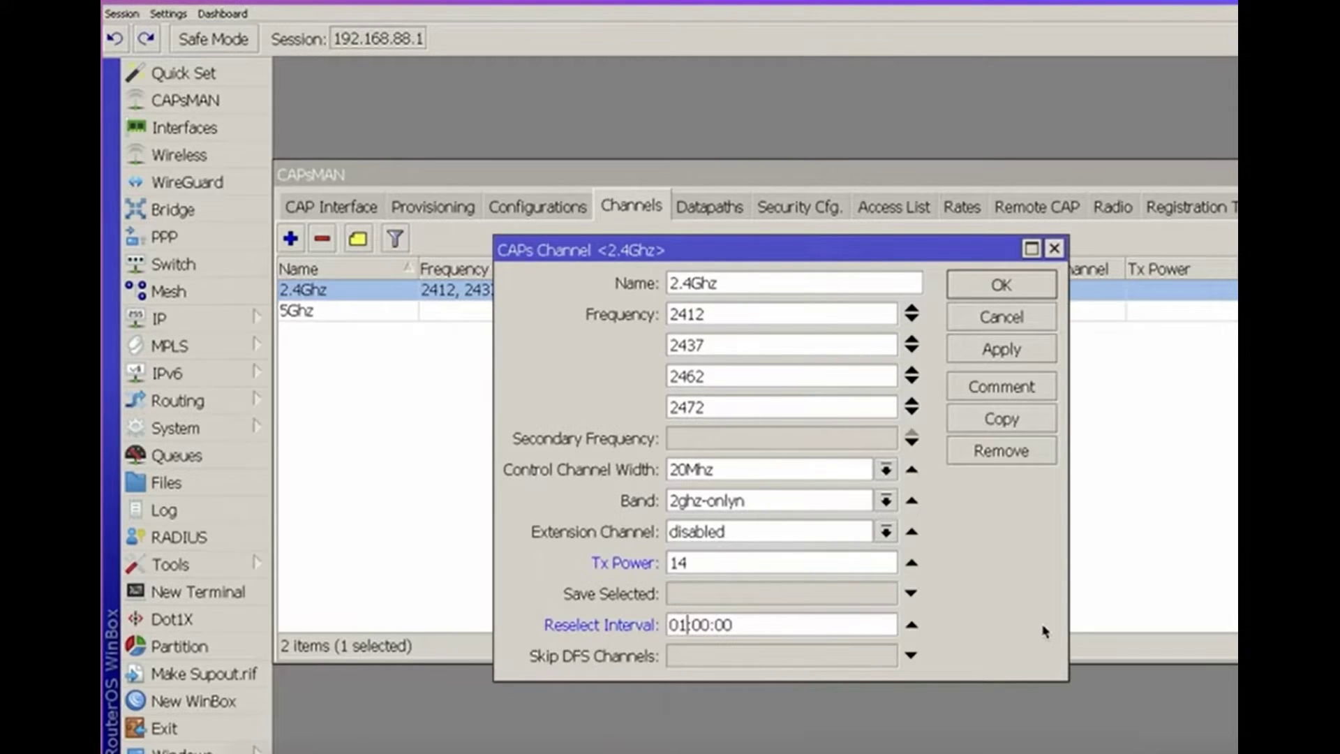
click(912, 624)
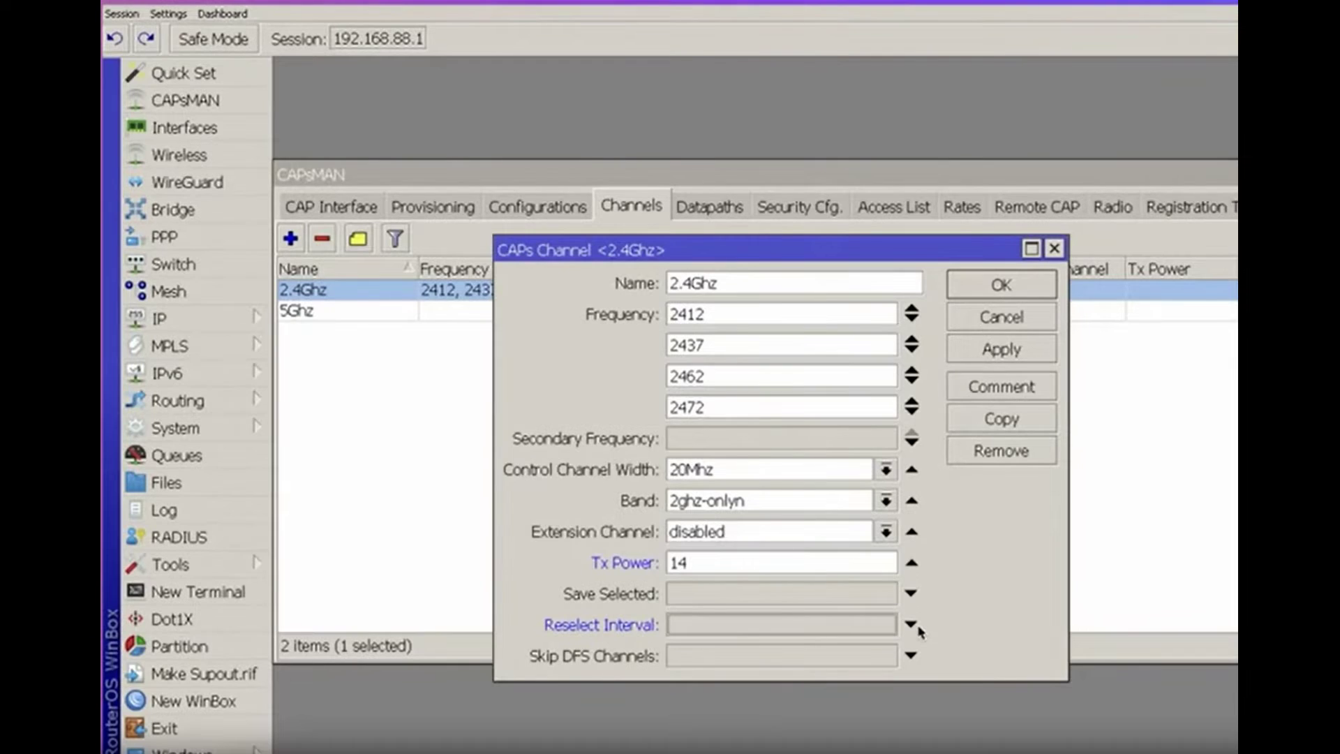
click(991, 356)
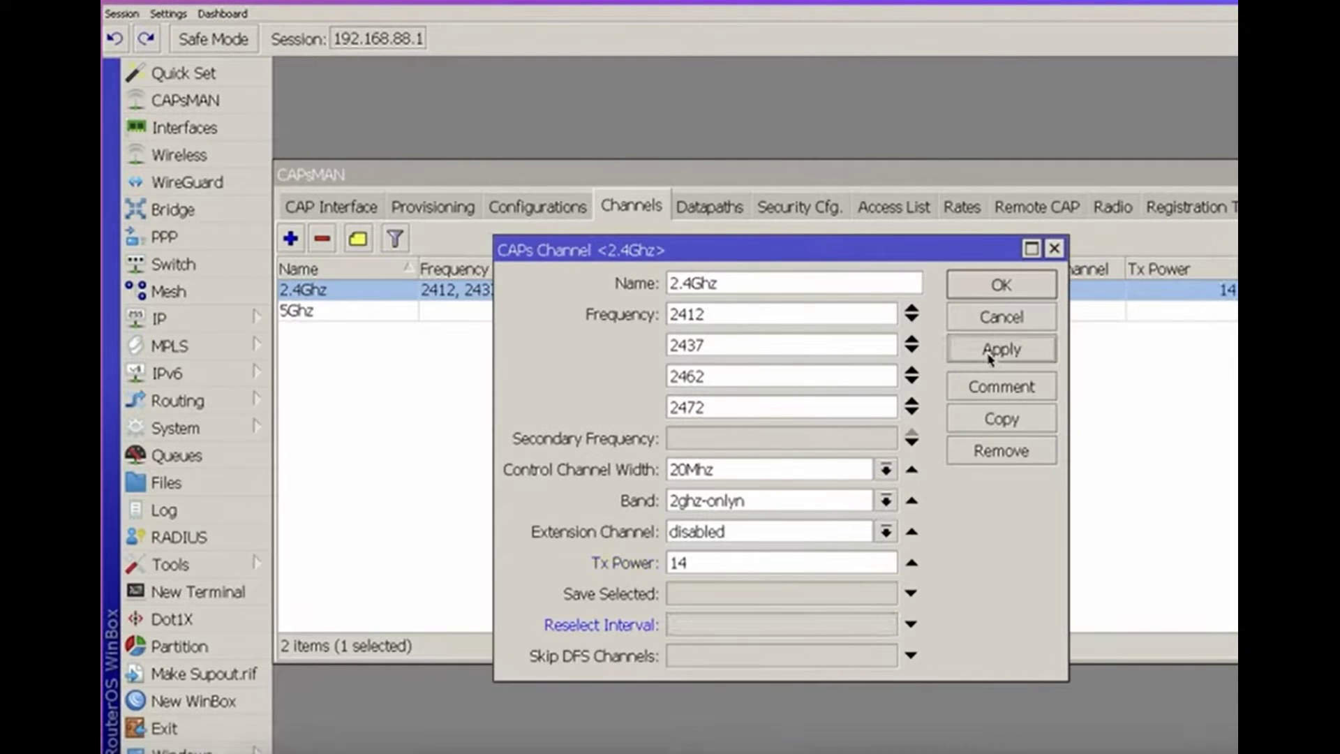
click(753, 628)
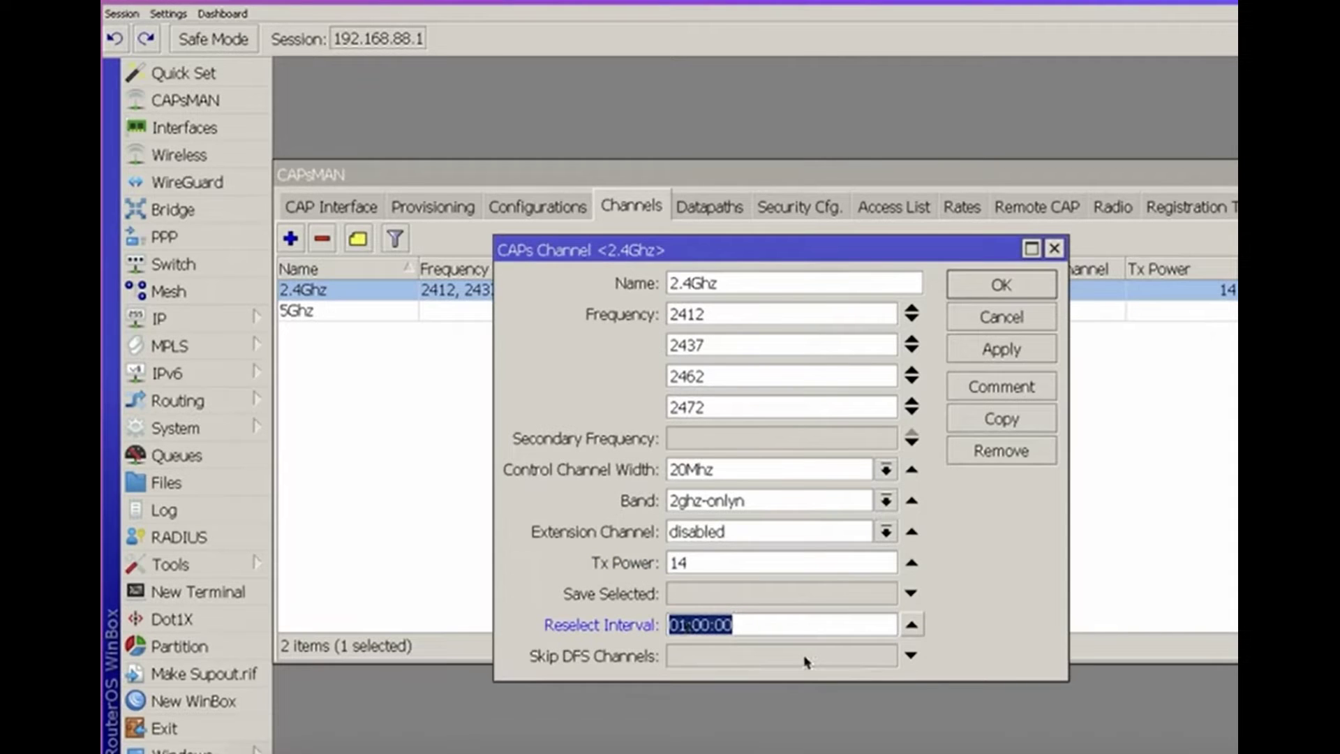
click(1002, 349)
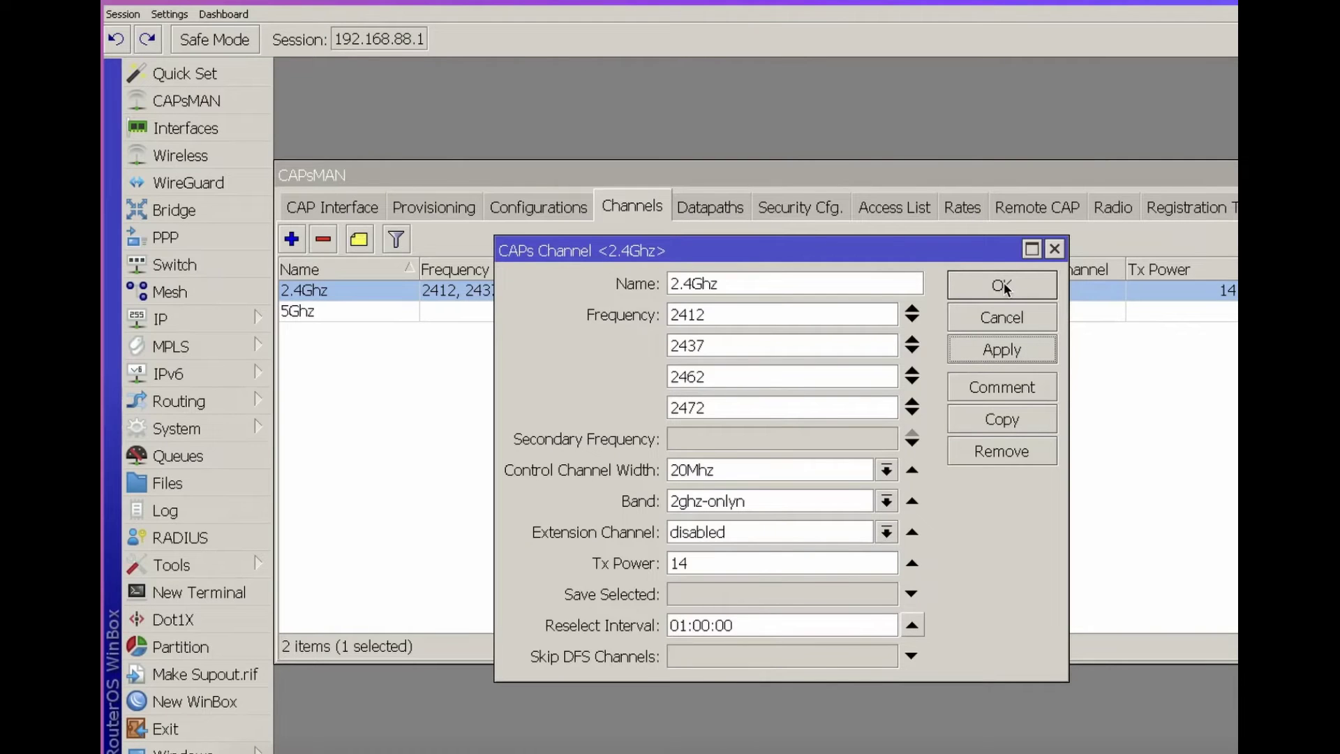
click(1003, 286)
Open the 5Ghz channel for editing, leaving its frequency unset
double_click(782, 312)
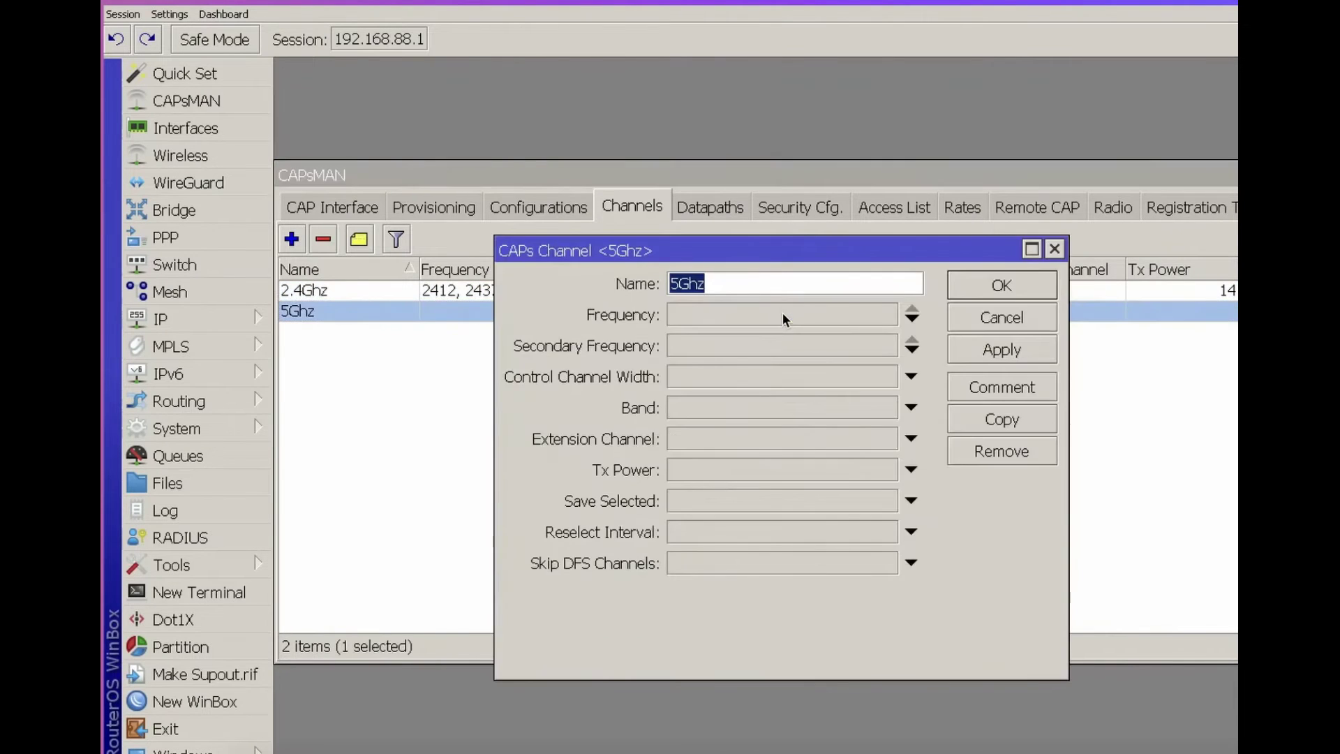
click(782, 315)
click(912, 311)
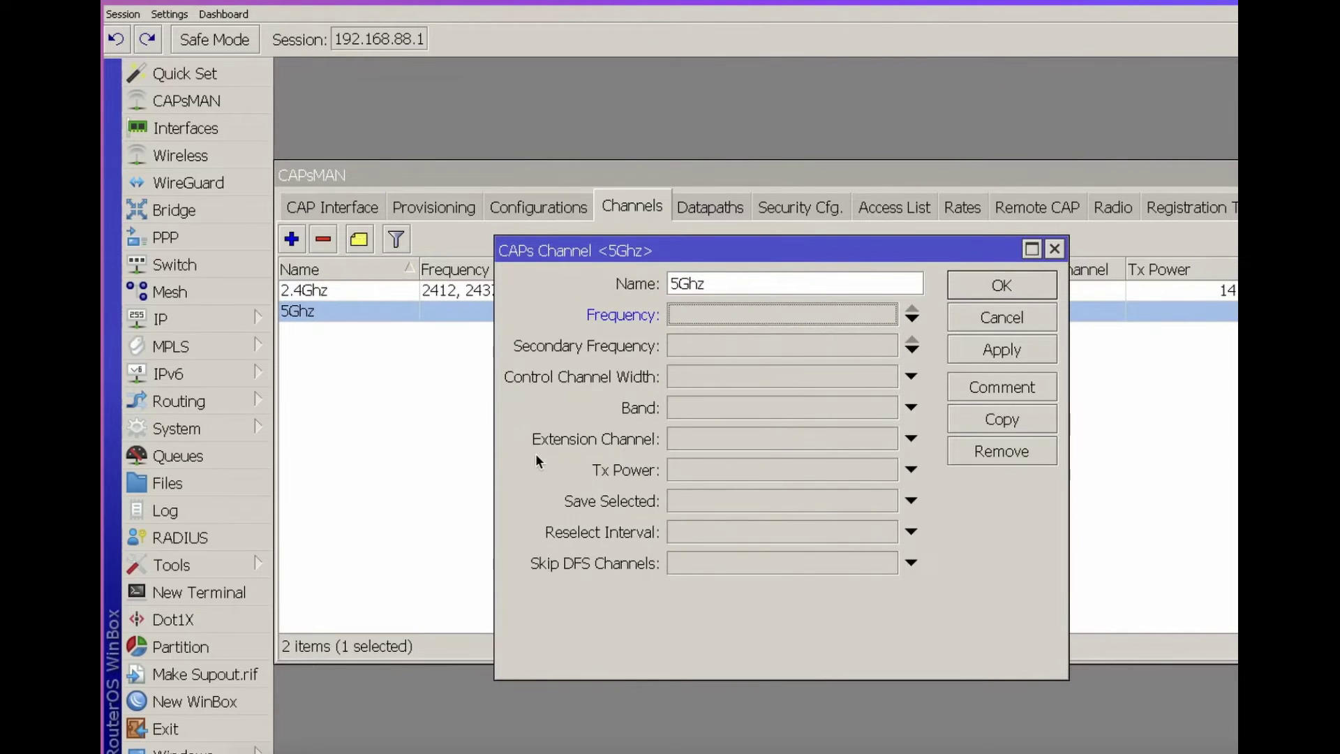
Set the 5Ghz channel's Tx Power to 20 and enable its Band field
click(730, 468)
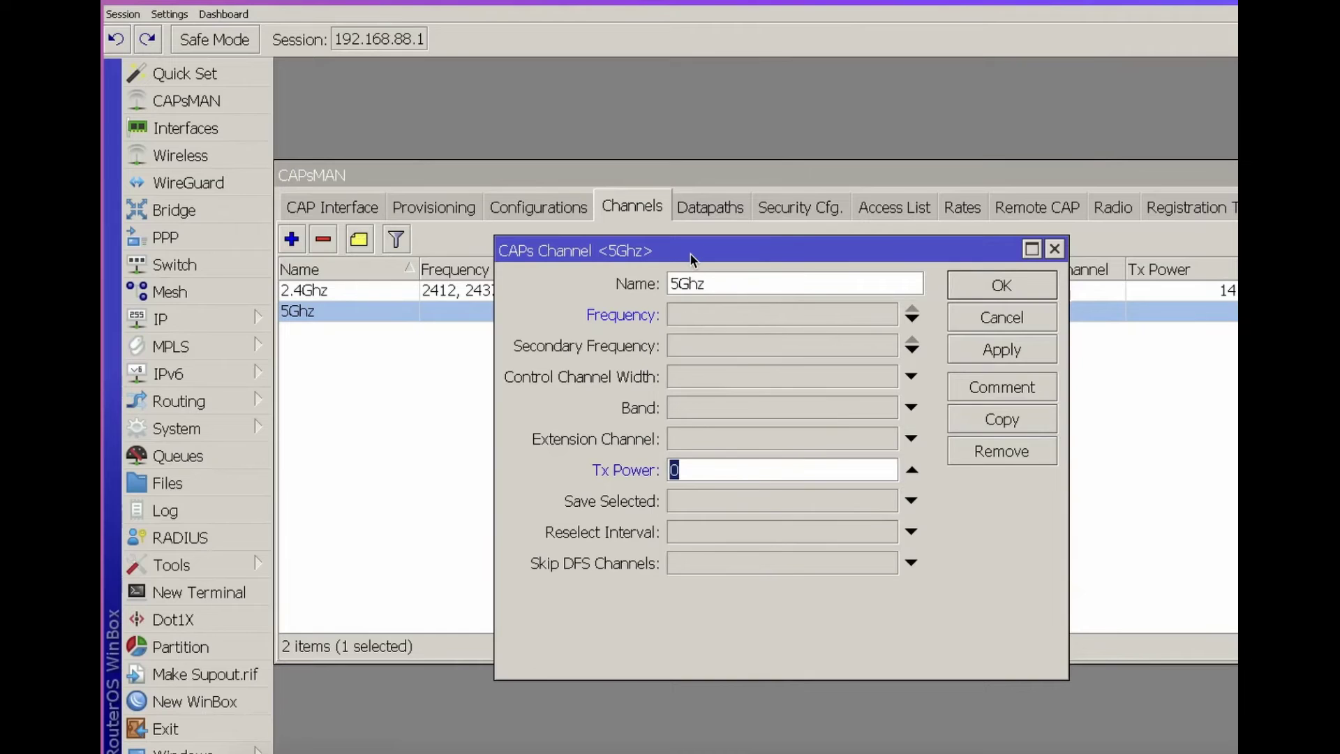
drag(690, 253, 791, 390)
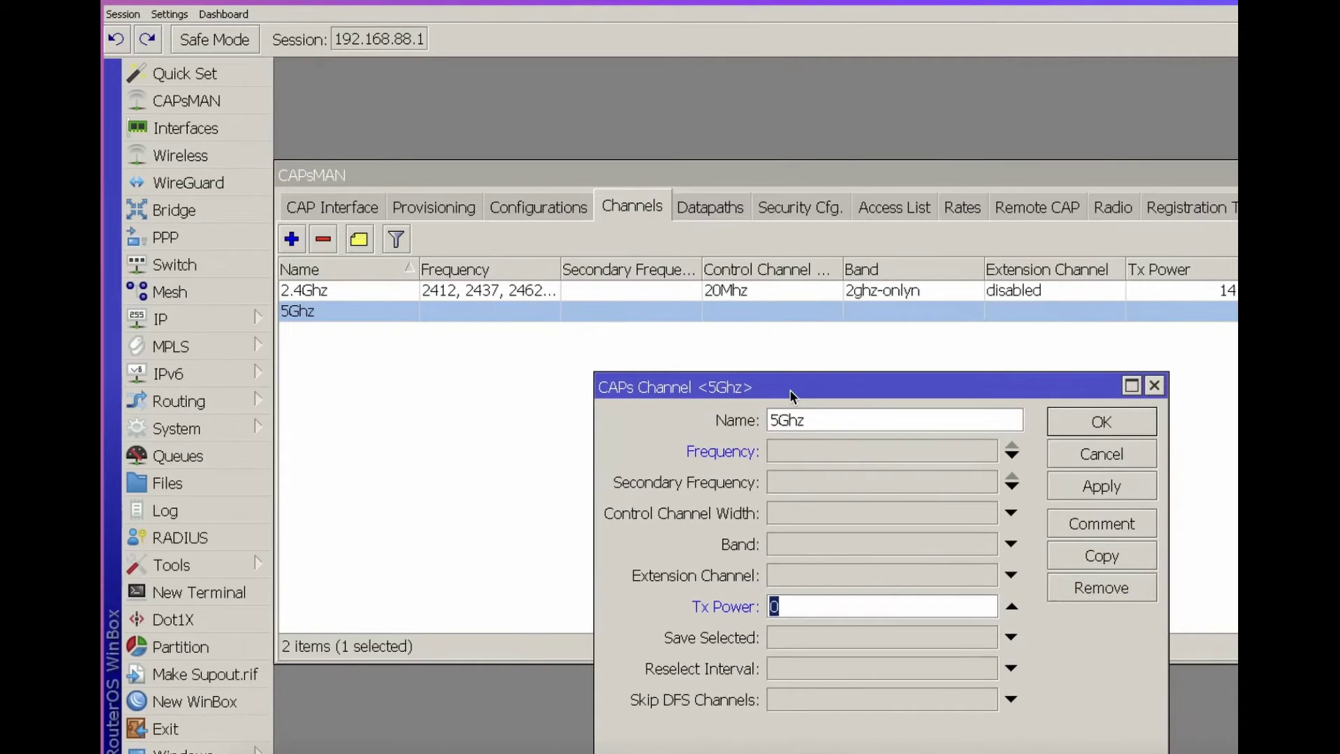
text(17)
key(BackSpace)
key(BackSpace)
text(20)
click(1010, 544)
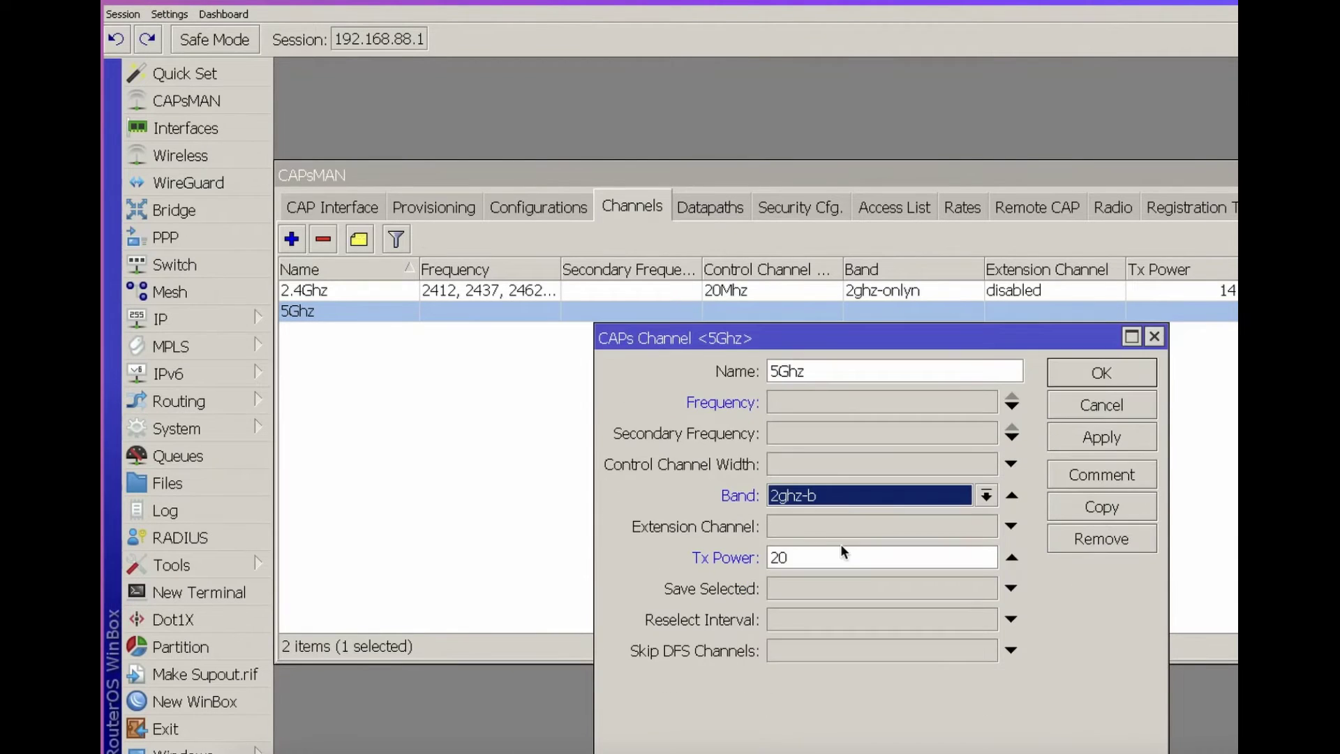
Set the 5Ghz channel's band to 5ghz-n/ac
click(839, 496)
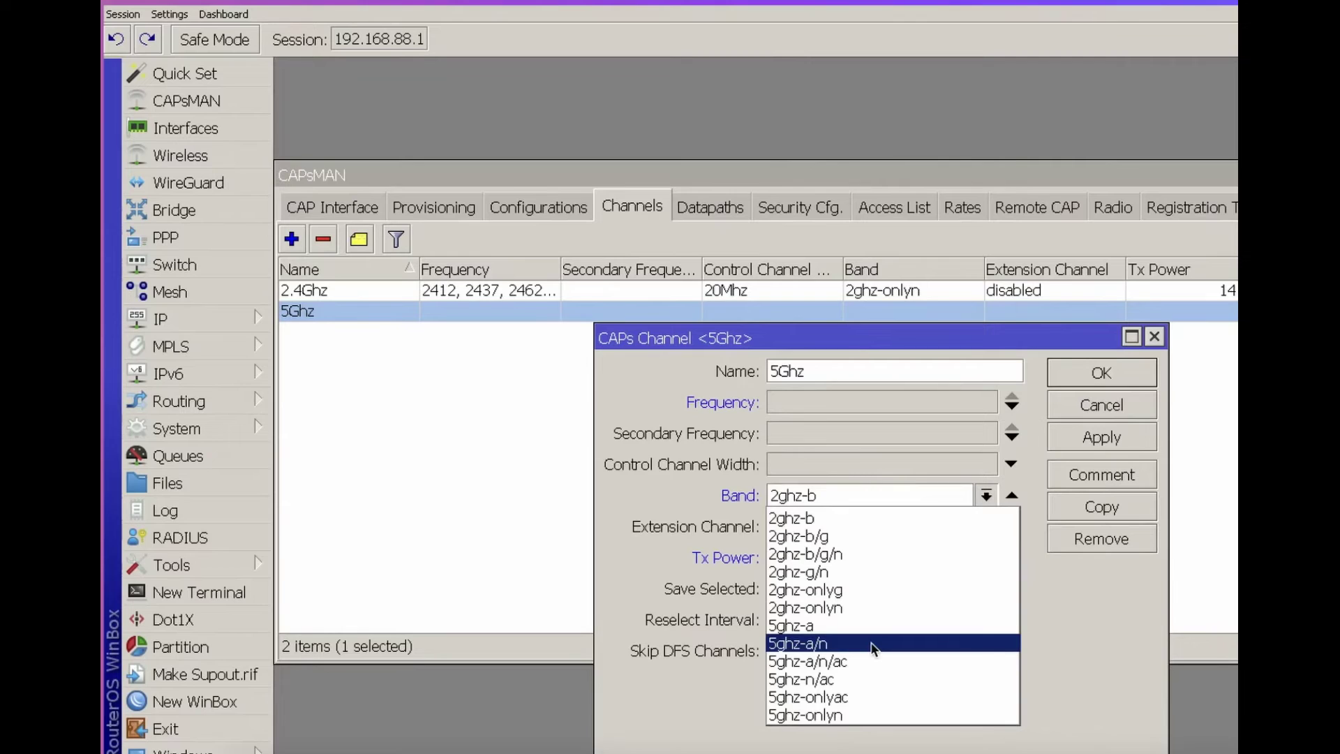
click(861, 678)
click(834, 496)
click(872, 648)
click(838, 496)
click(872, 648)
click(838, 496)
click(861, 678)
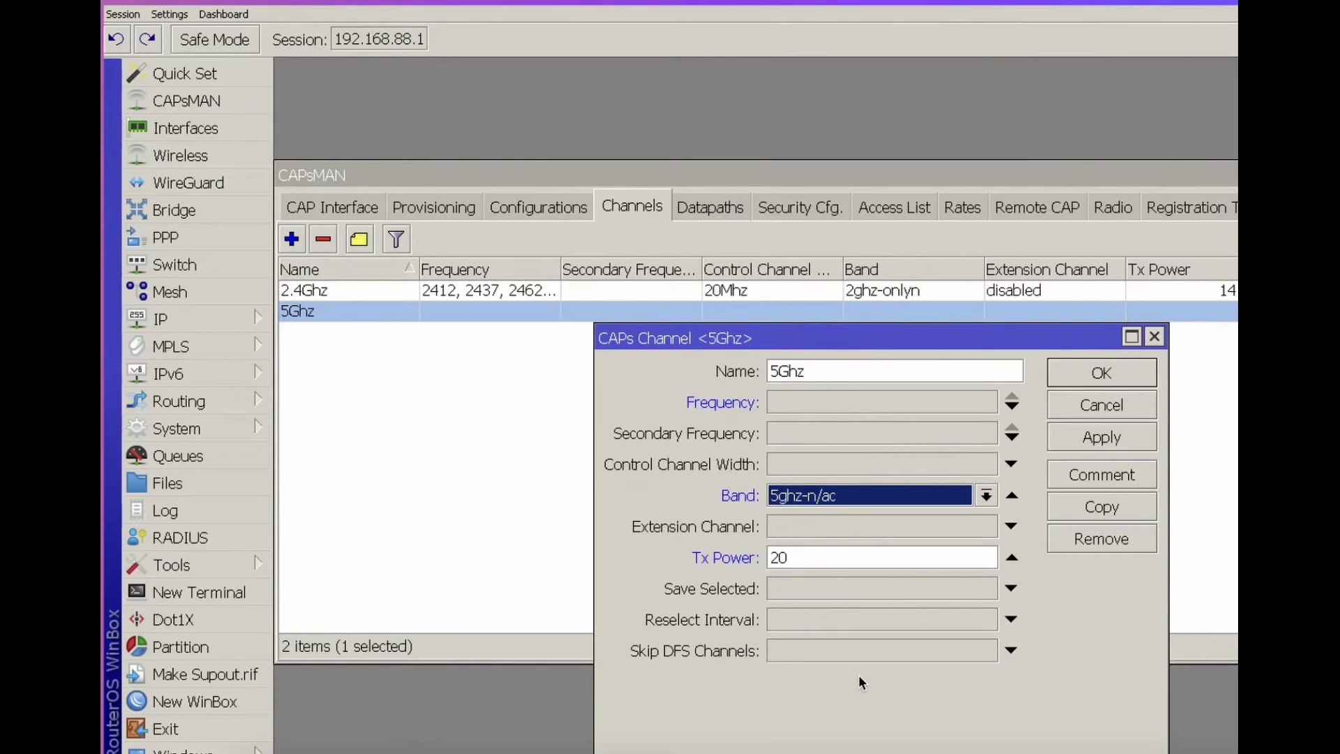
Set the extension channel to disabled and enable the control channel width
click(825, 531)
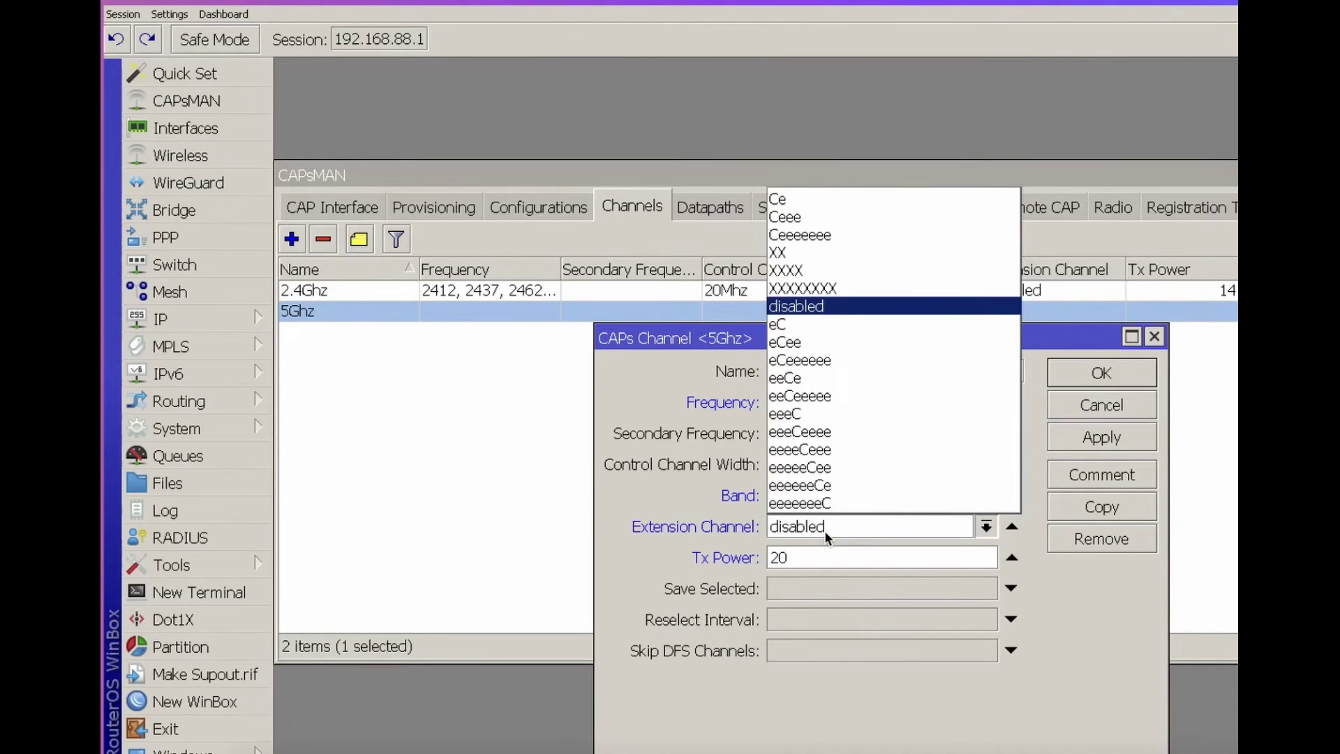
click(842, 307)
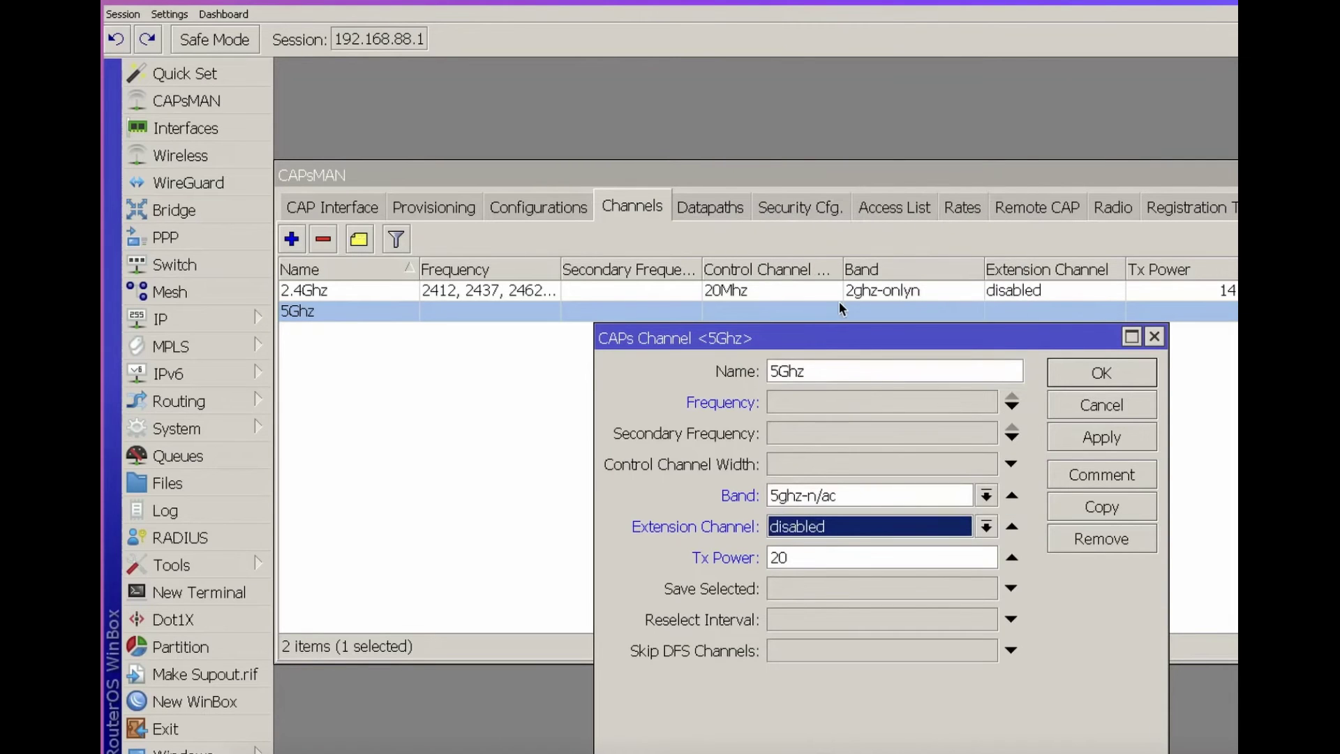
click(834, 463)
Set a 20Mhz control channel width, return the extension channel to disabled, and enable Skip DFS Channels
click(828, 462)
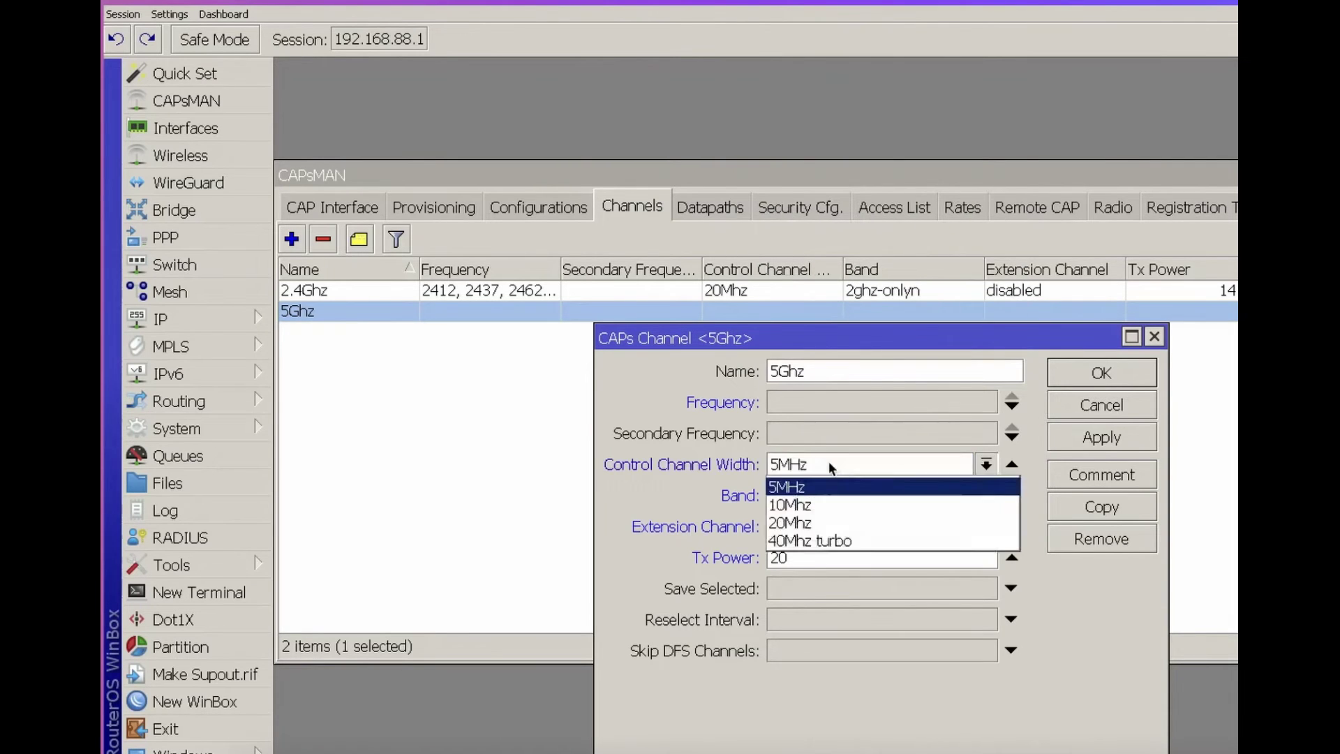
click(826, 523)
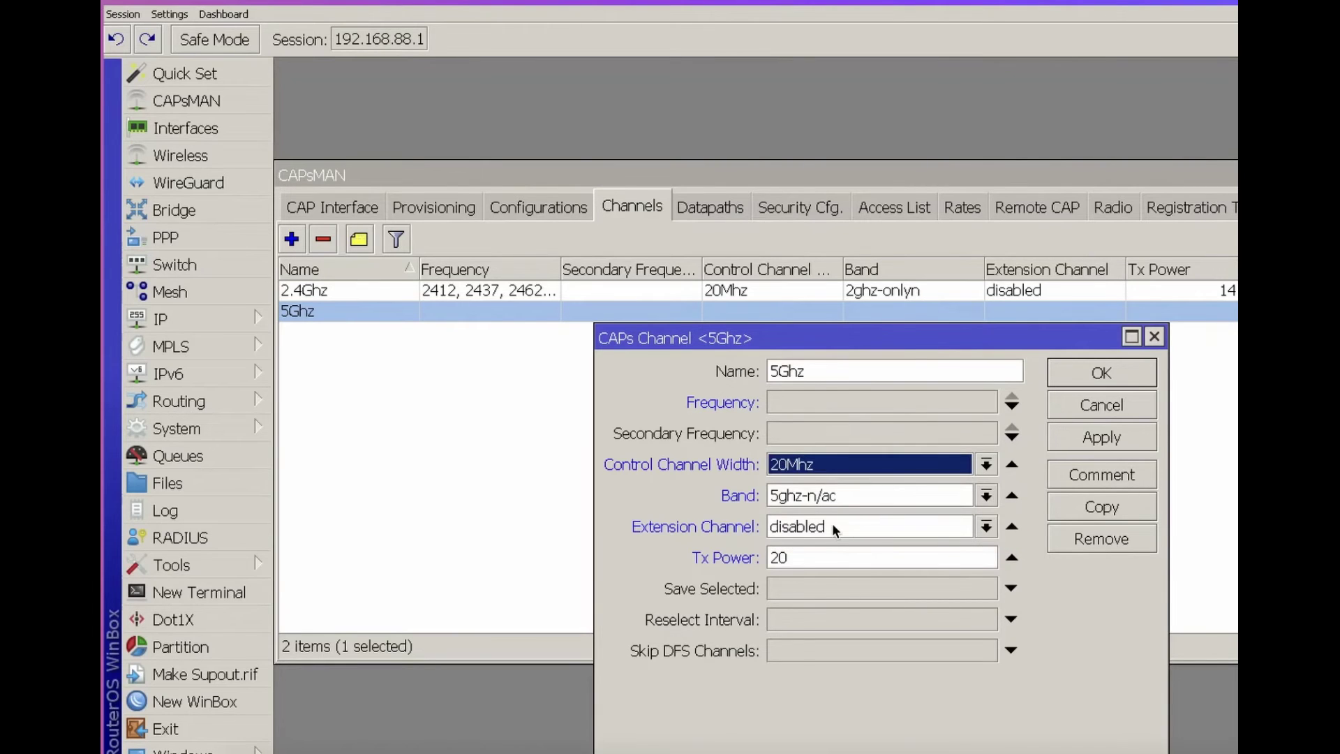
click(832, 523)
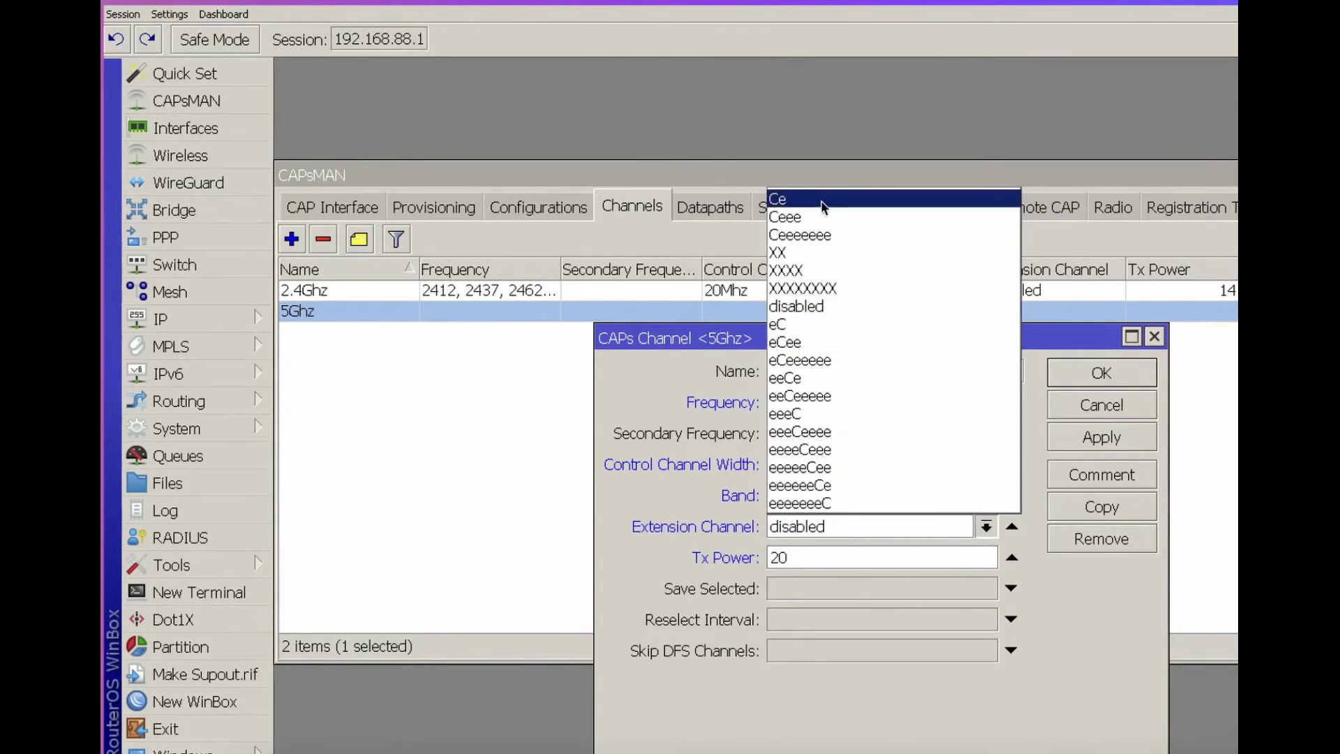
click(805, 254)
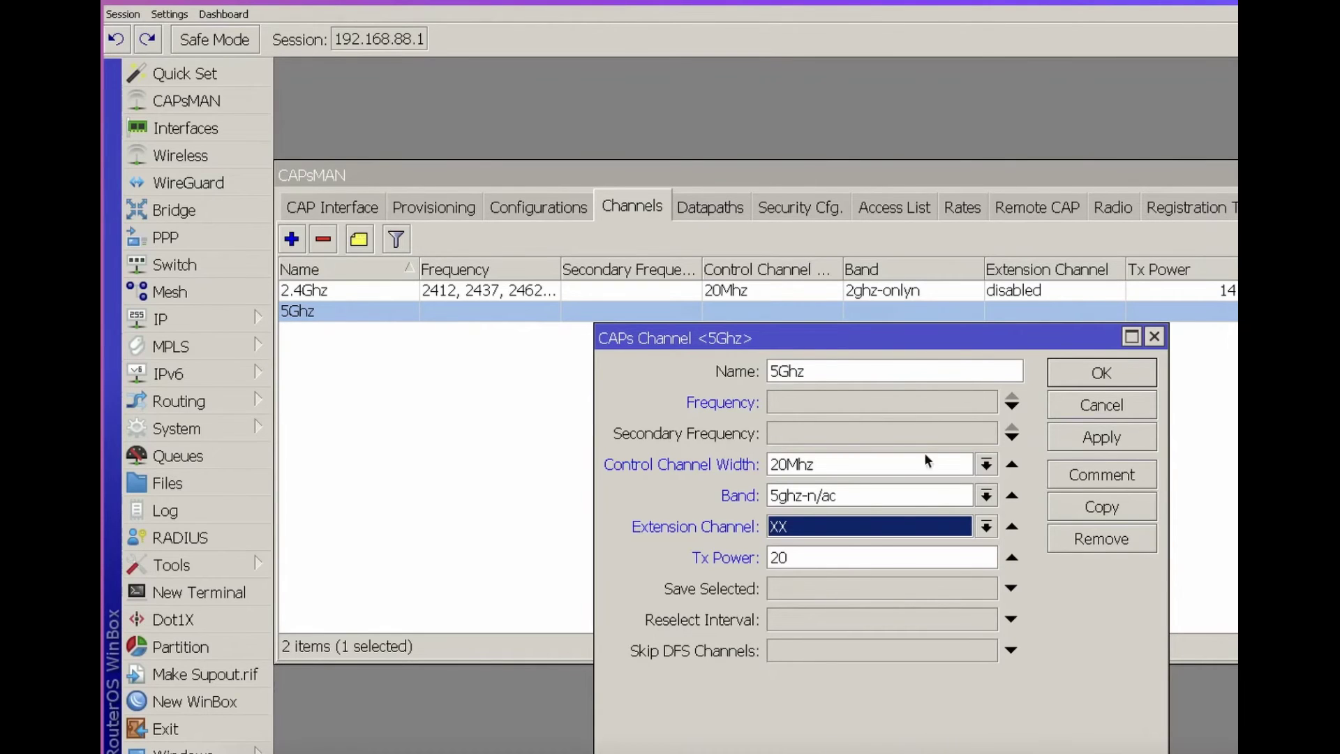
click(852, 535)
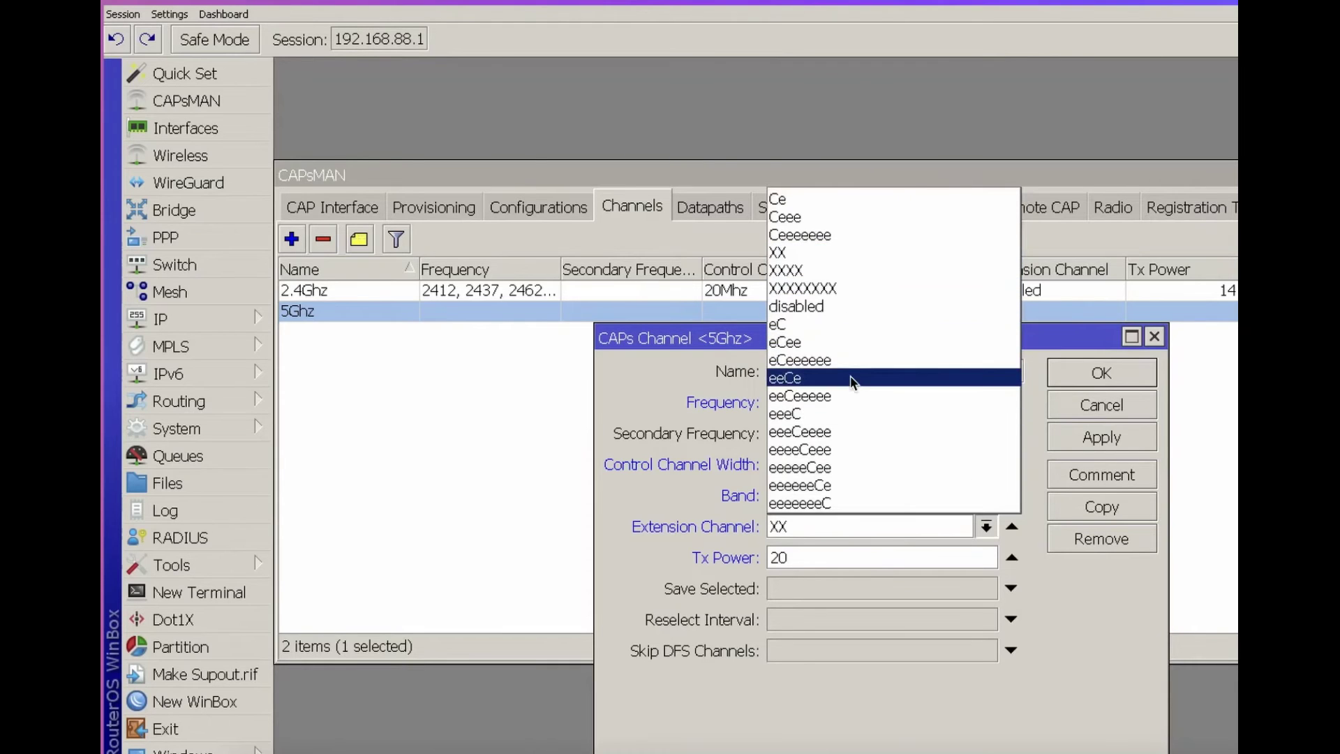
click(855, 305)
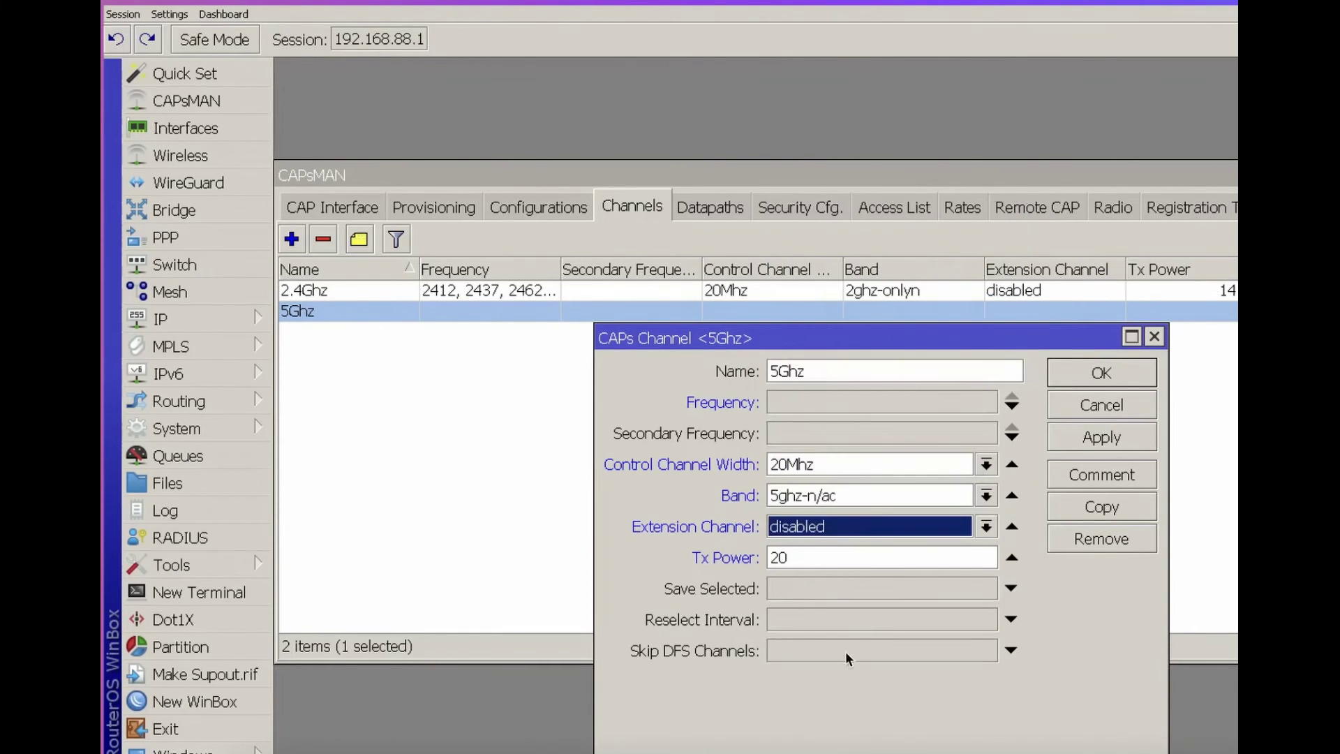
click(829, 660)
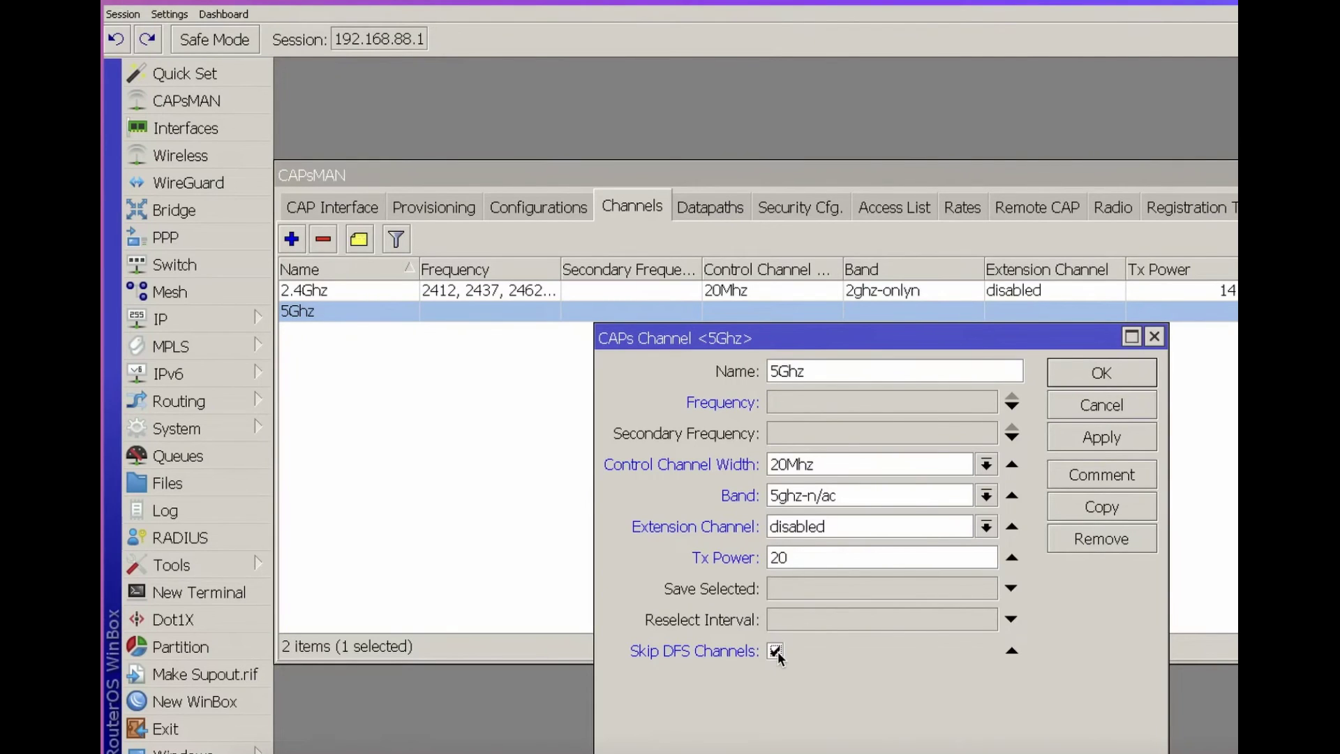
Turn off Skip DFS Channels, set a 01:00:00 reselect interval, and turn on Save Selected
click(775, 650)
click(839, 620)
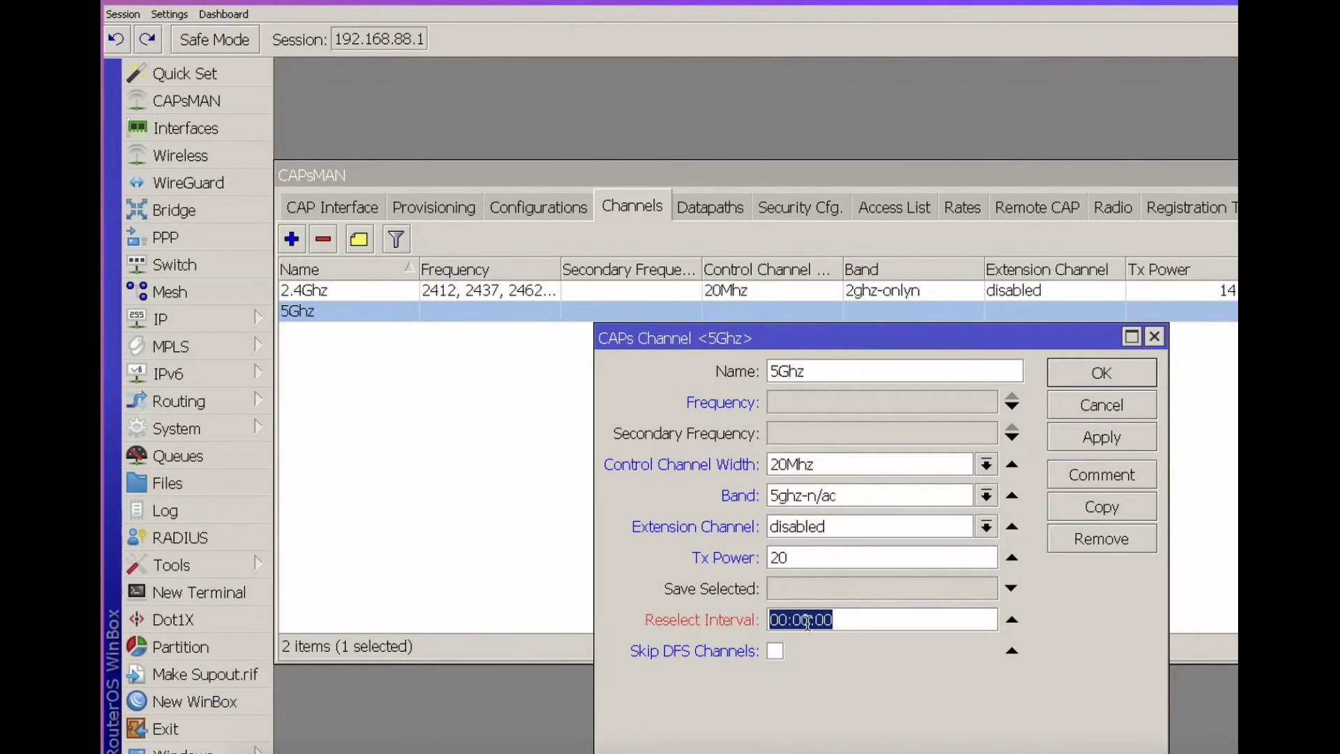
click(782, 620)
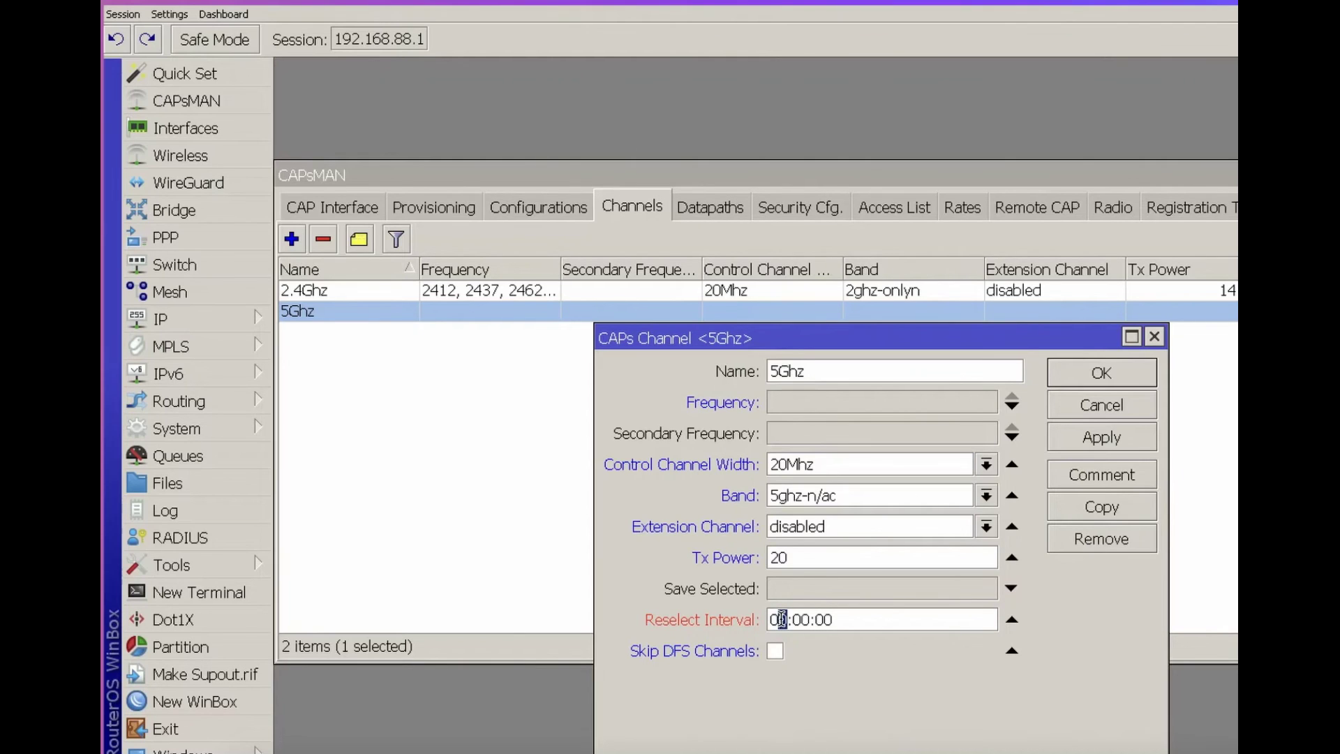
click(772, 589)
click(775, 588)
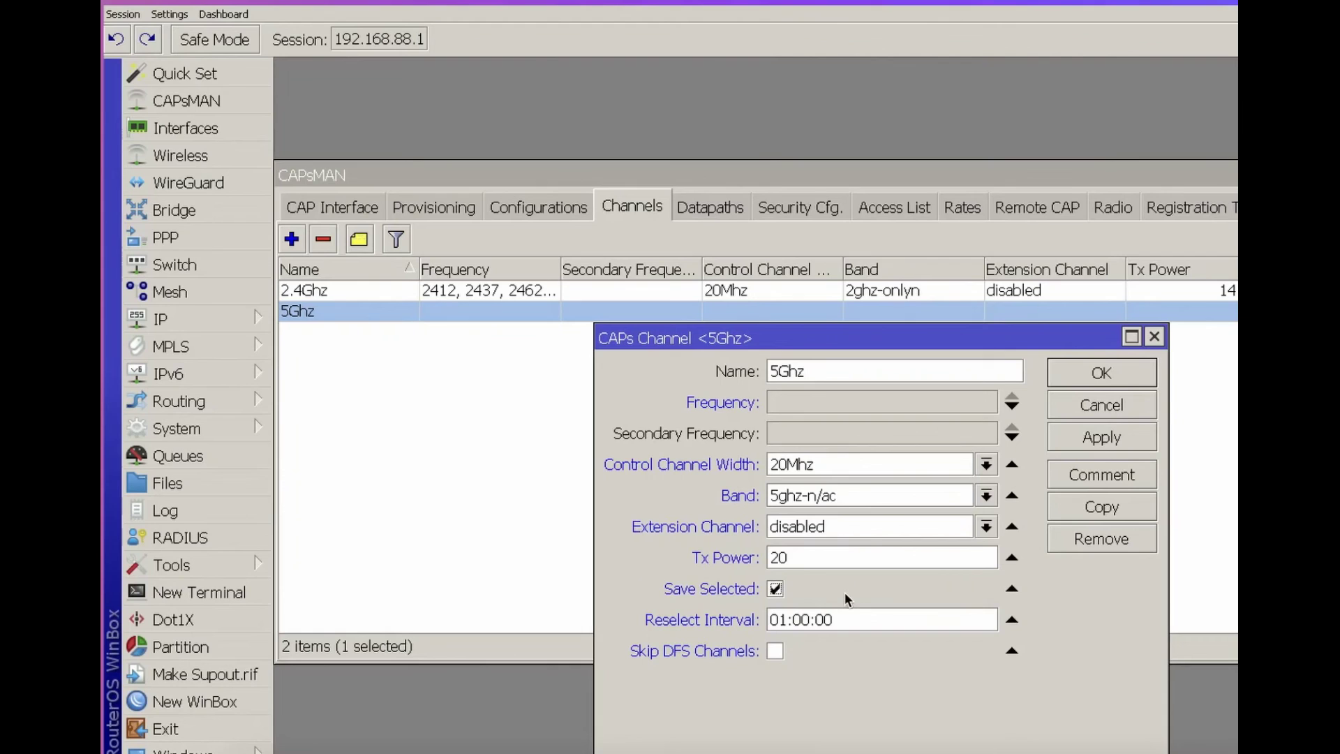